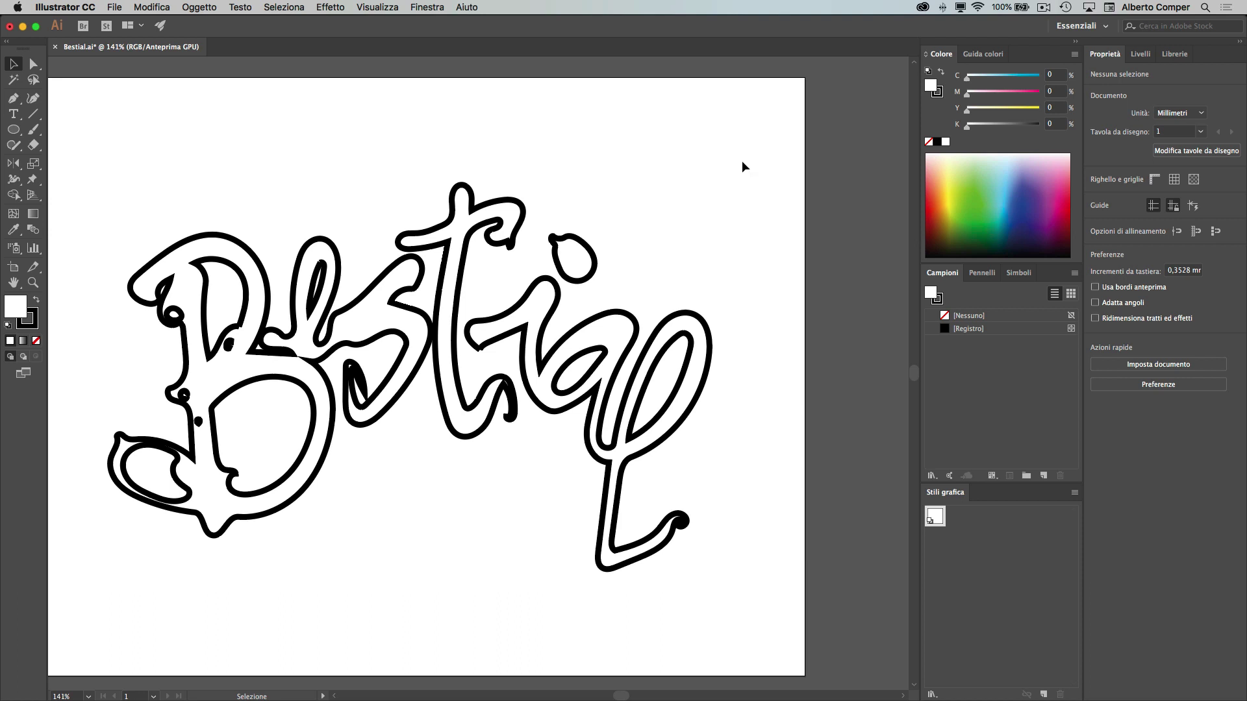
# Step: Marquee-select every outlined path of the Bestial lettering artwork
pyautogui.moveTo(111, 122); pyautogui.dragTo(741, 567)
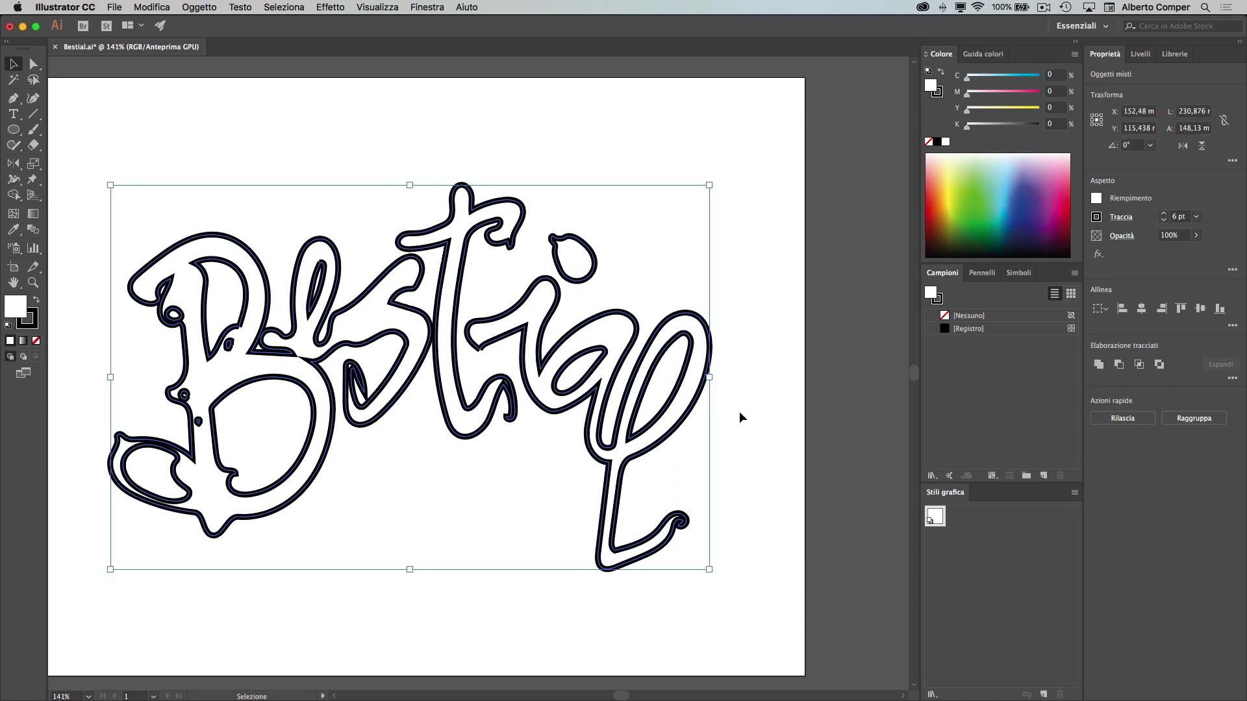
# Step: Show the Sfumatura panel and fill the lettering with a linear white-to-black gradient
pyautogui.click(427, 7)
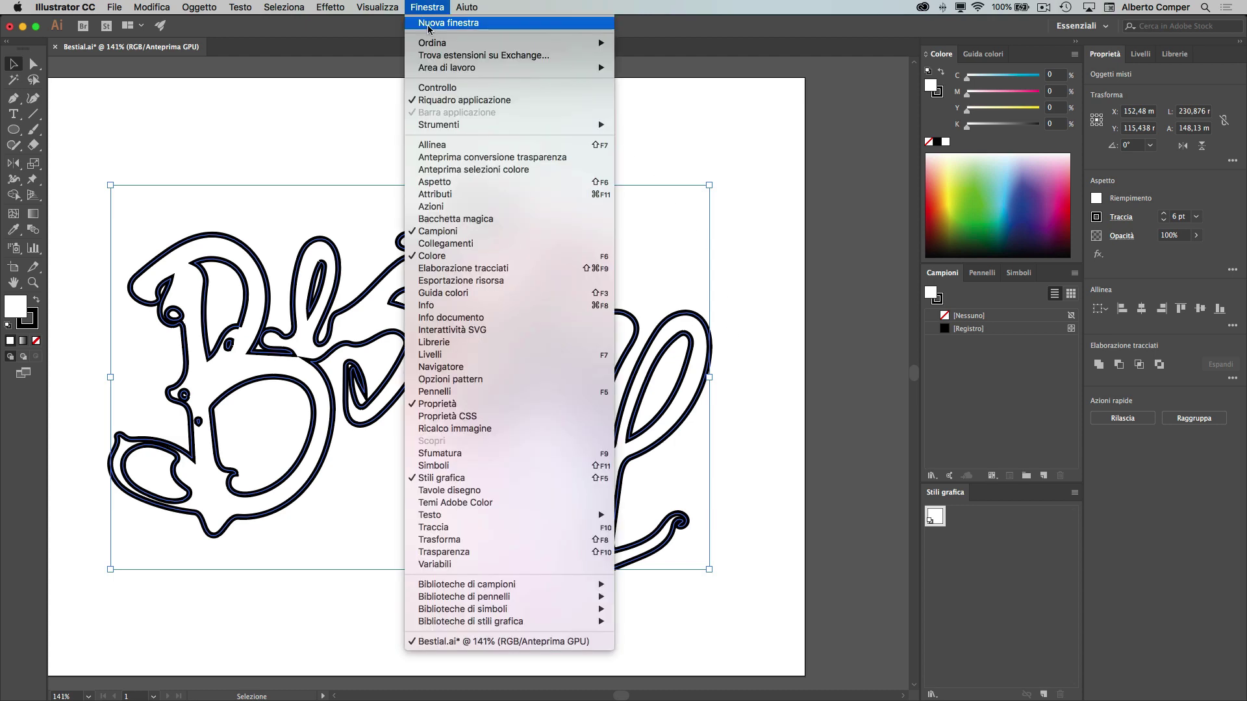
pyautogui.click(425, 455)
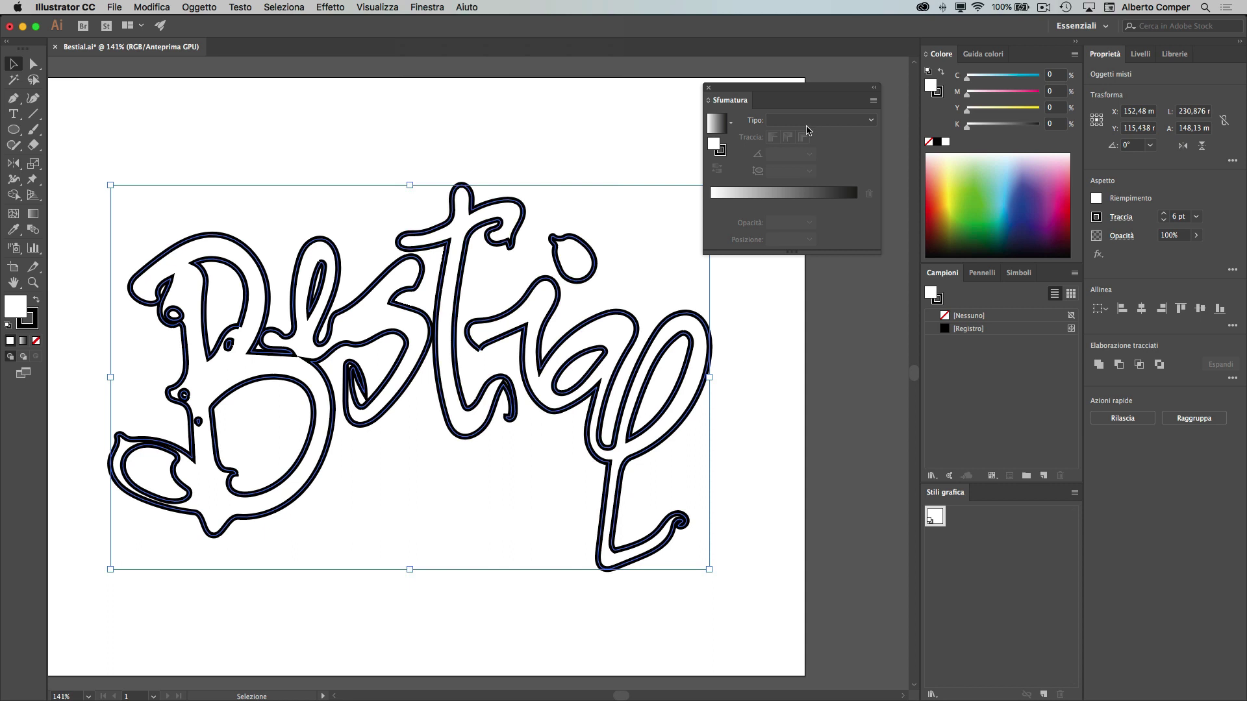
pyautogui.click(719, 125)
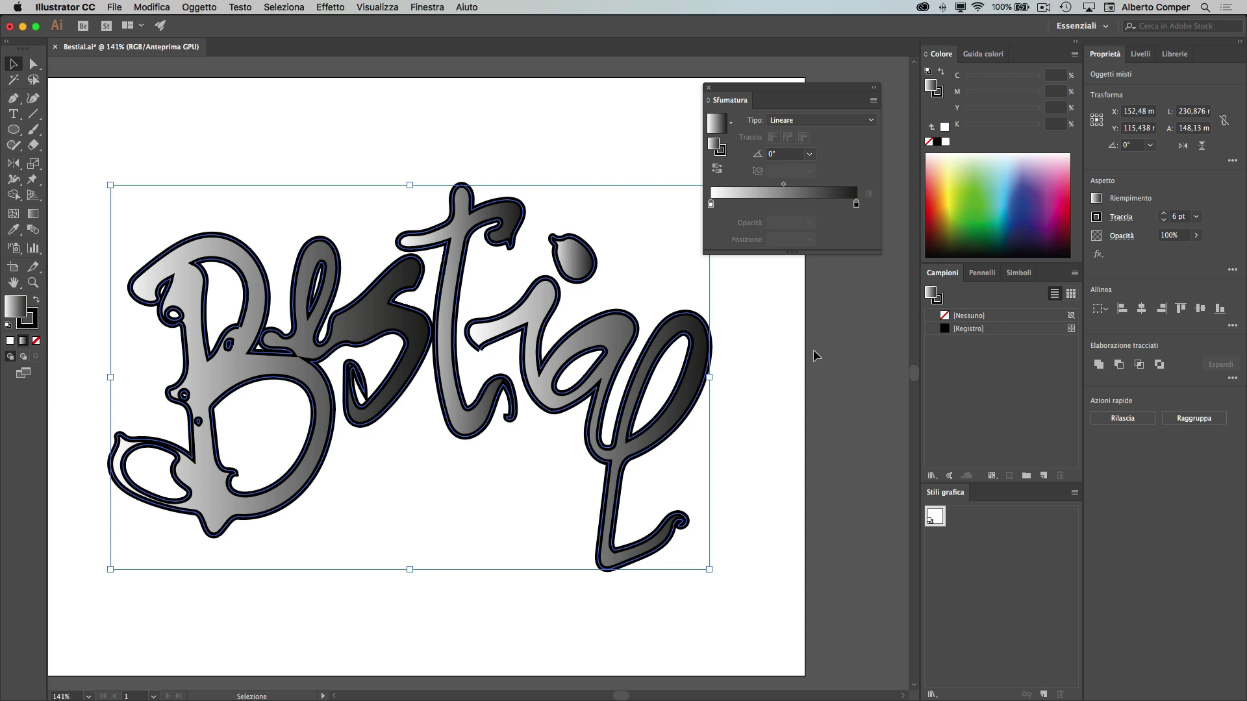
pyautogui.click(817, 331)
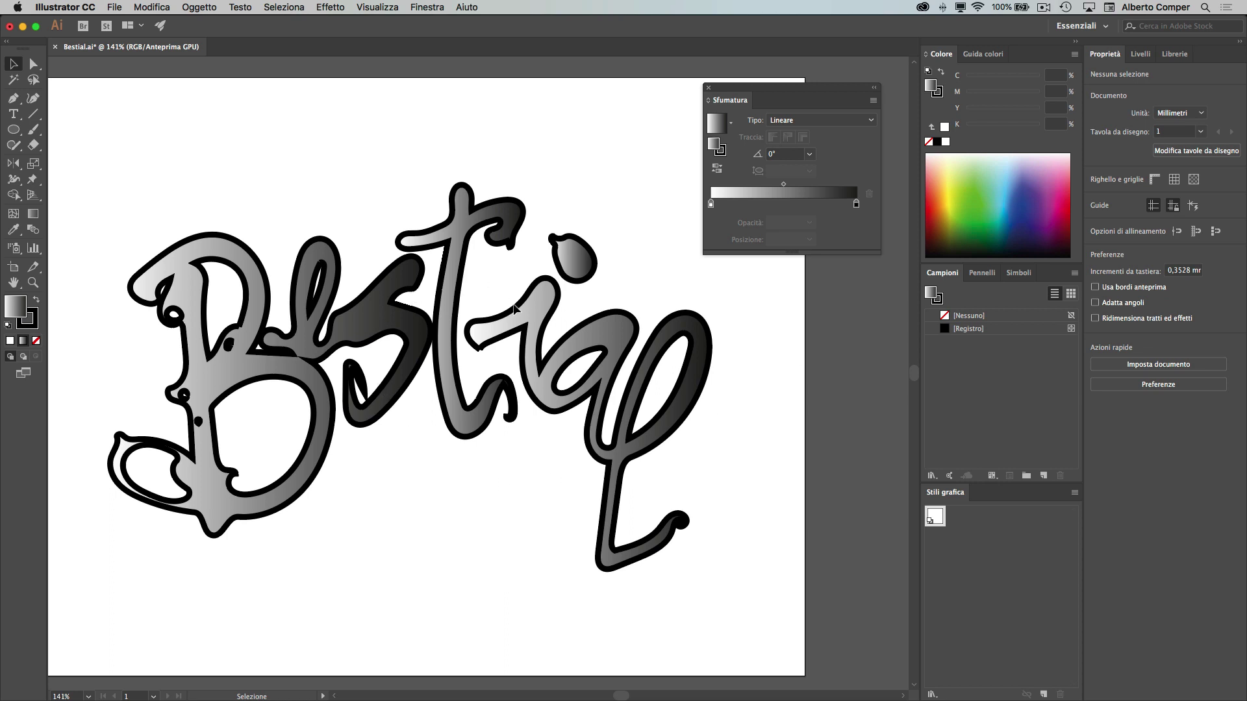
# Step: Inspect the Bes, t, ial and i-dot pieces, each shaded with its own gradient
pyautogui.click(384, 314)
pyautogui.click(478, 222)
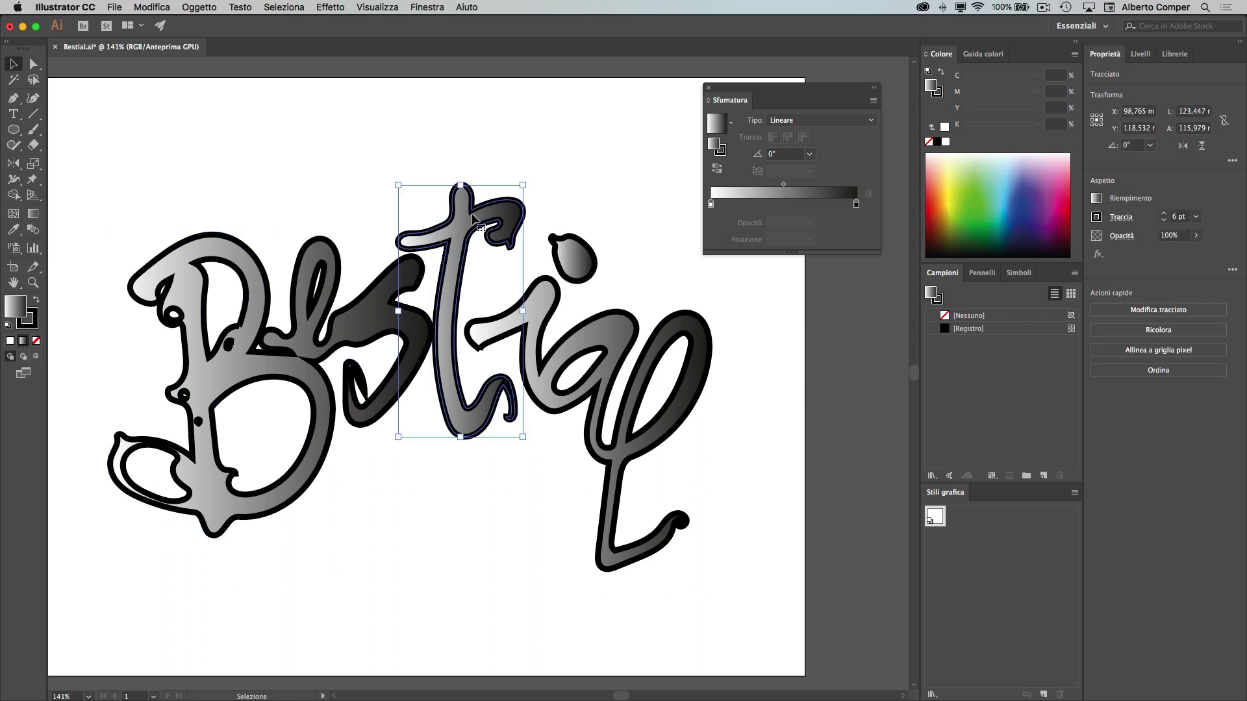
pyautogui.click(540, 300)
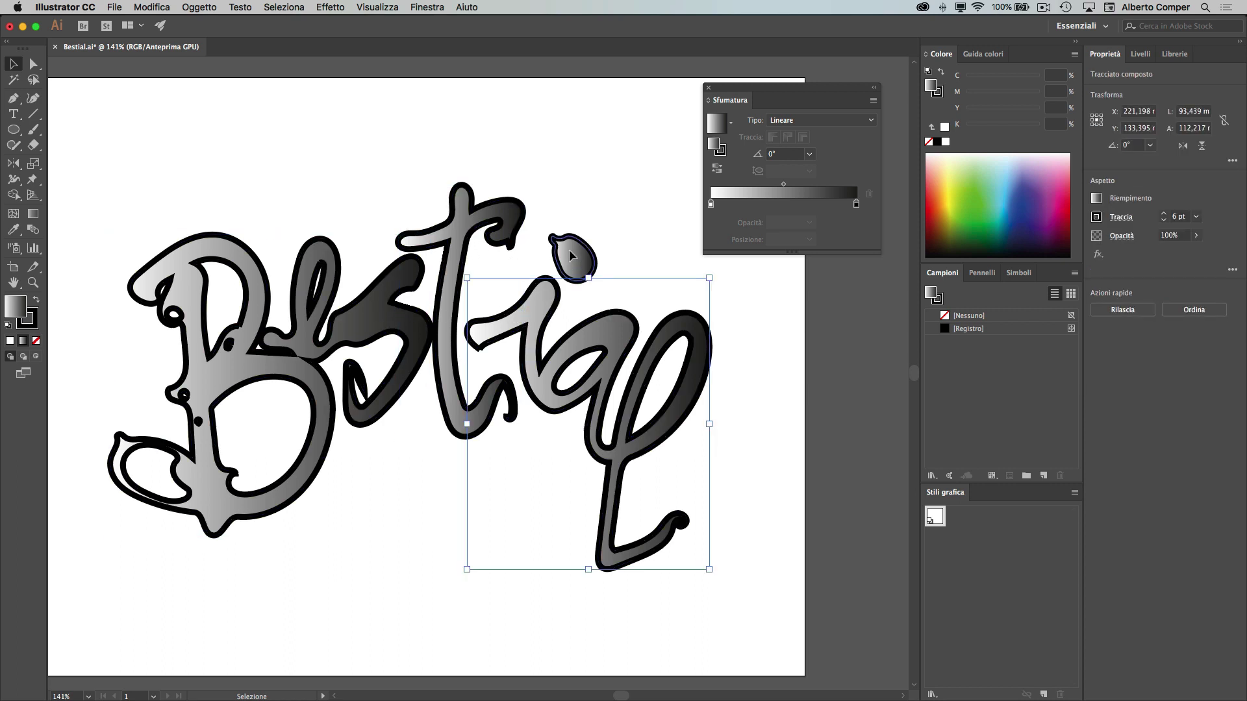
pyautogui.click(569, 250)
pyautogui.click(646, 182)
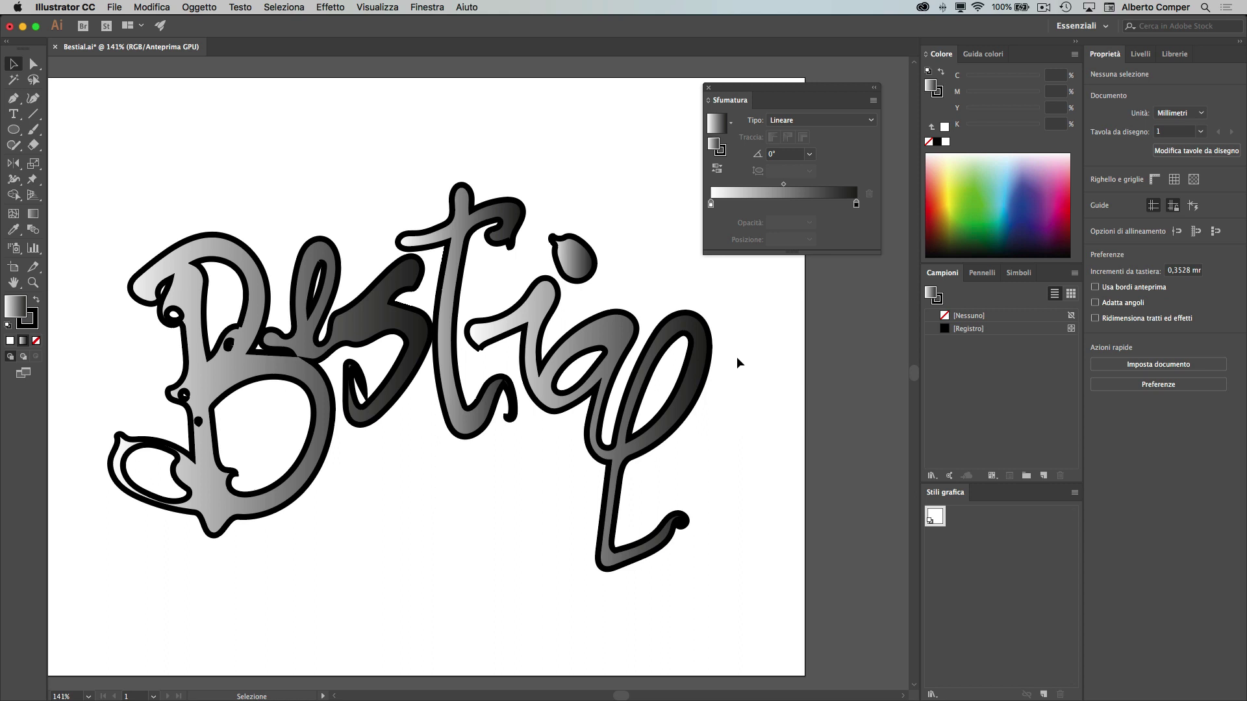
# Step: Recheck the t and i-dot, then marquee-select all the lettering pieces together
pyautogui.click(508, 239)
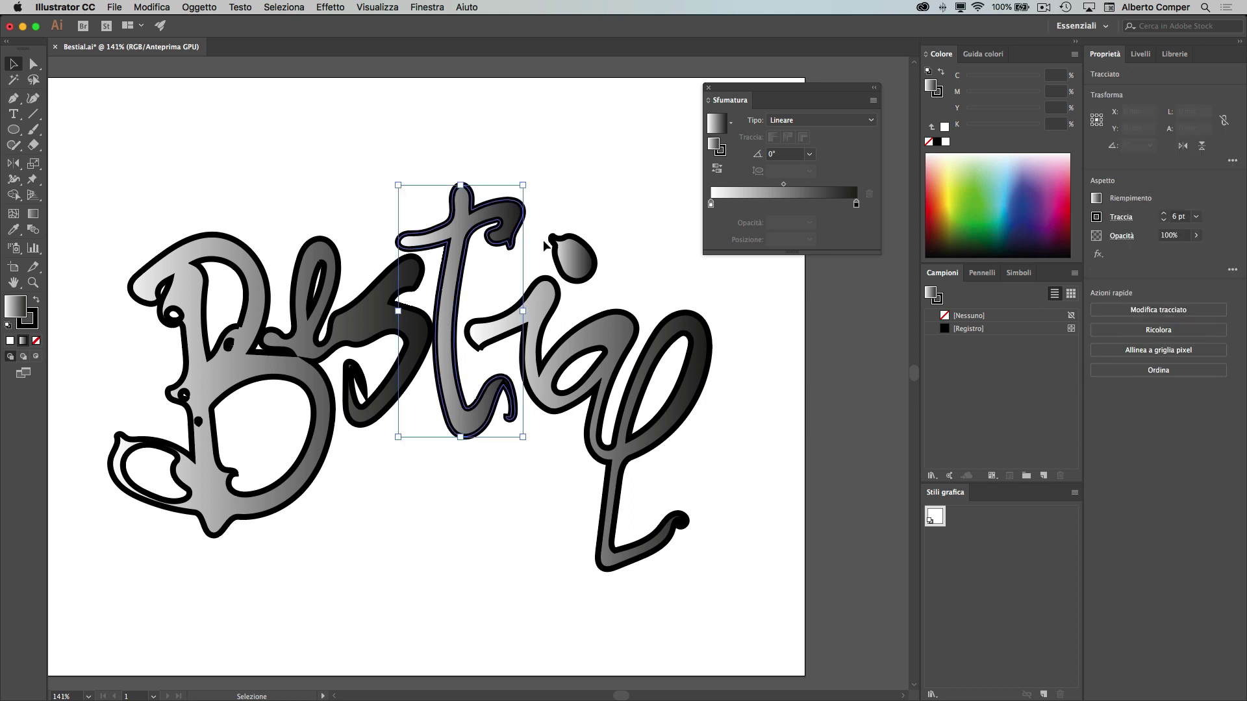
pyautogui.click(580, 258)
pyautogui.click(633, 221)
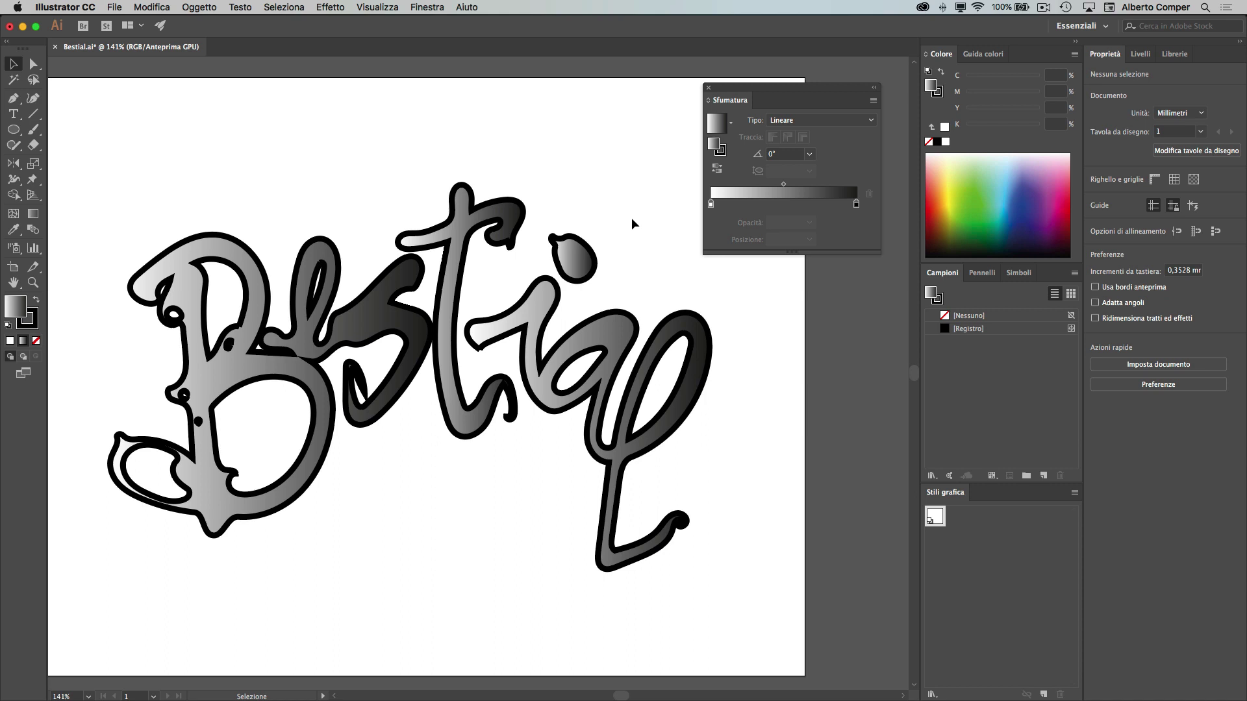
pyautogui.moveTo(90, 138); pyautogui.dragTo(788, 611)
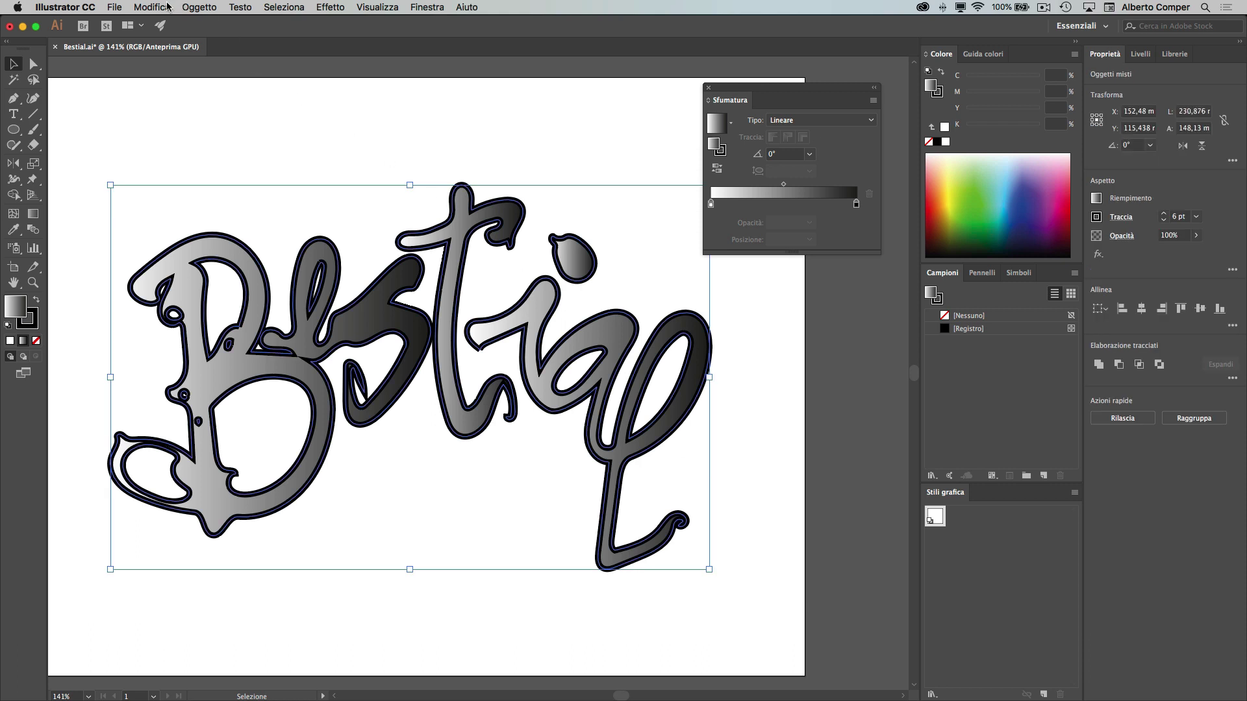
# Step: Combine the letters with Oggetto > Tracciato composto > Crea, then reselect the lettering
pyautogui.click(195, 6)
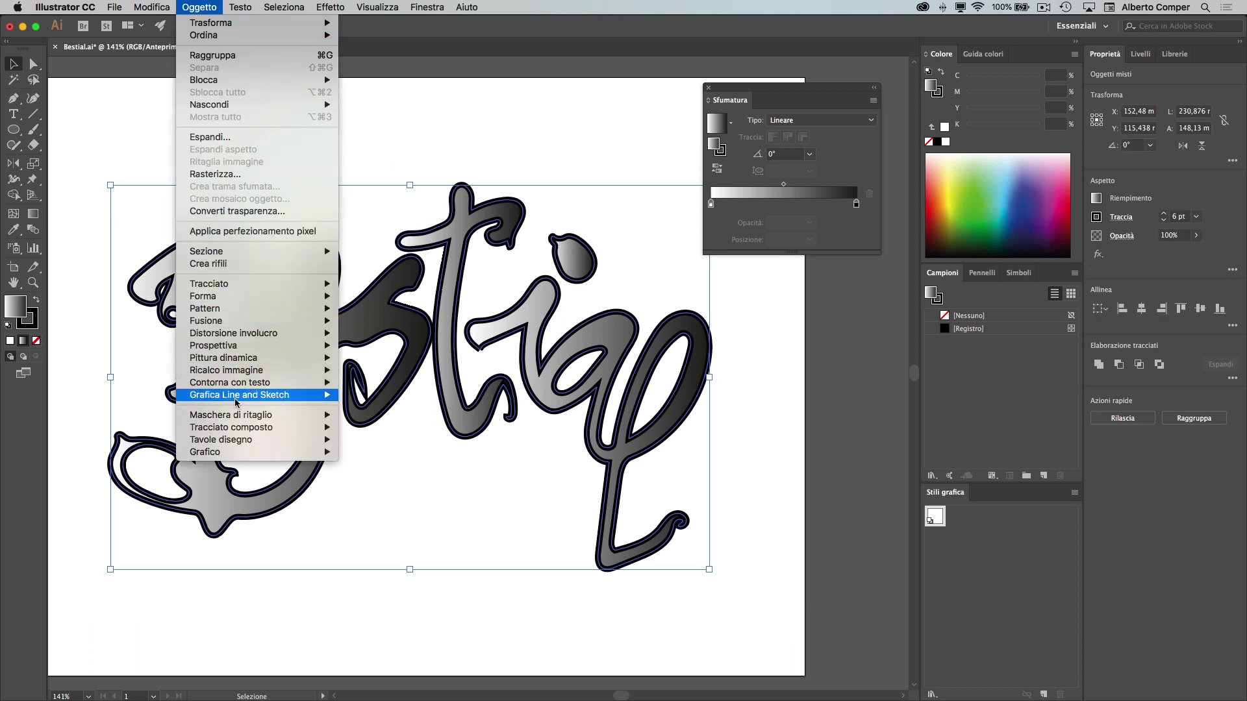
pyautogui.moveTo(231, 427)
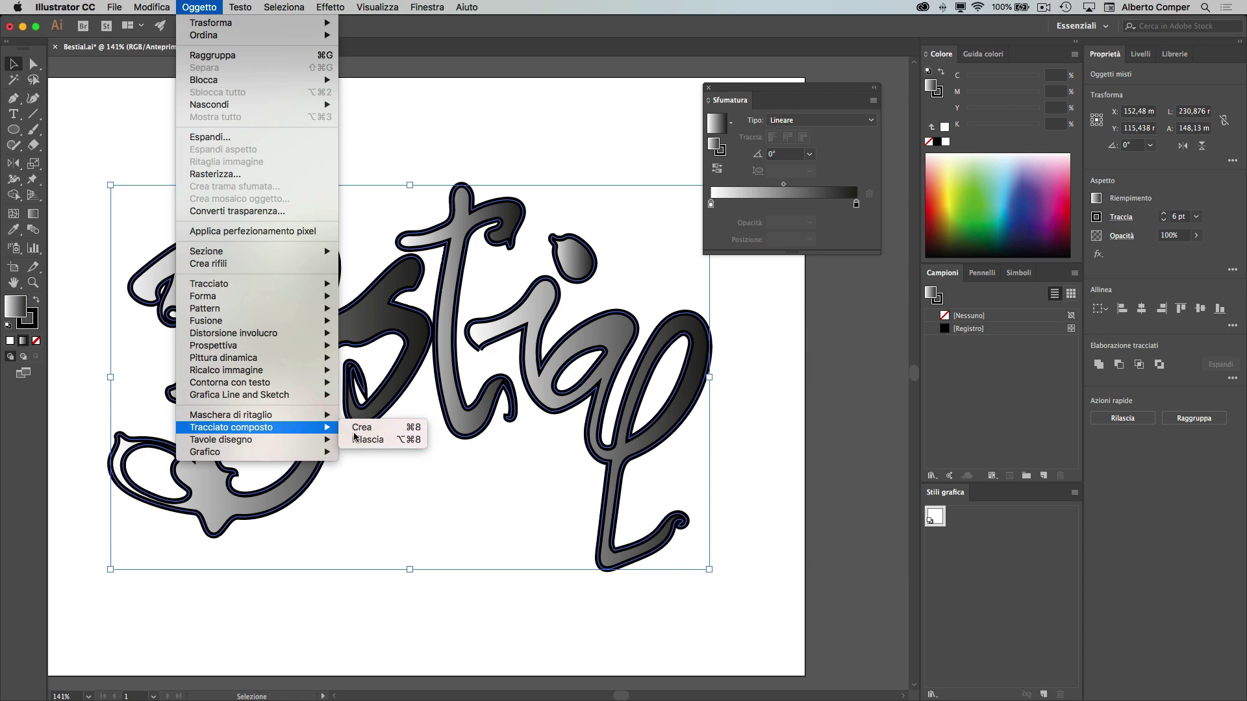
pyautogui.click(355, 430)
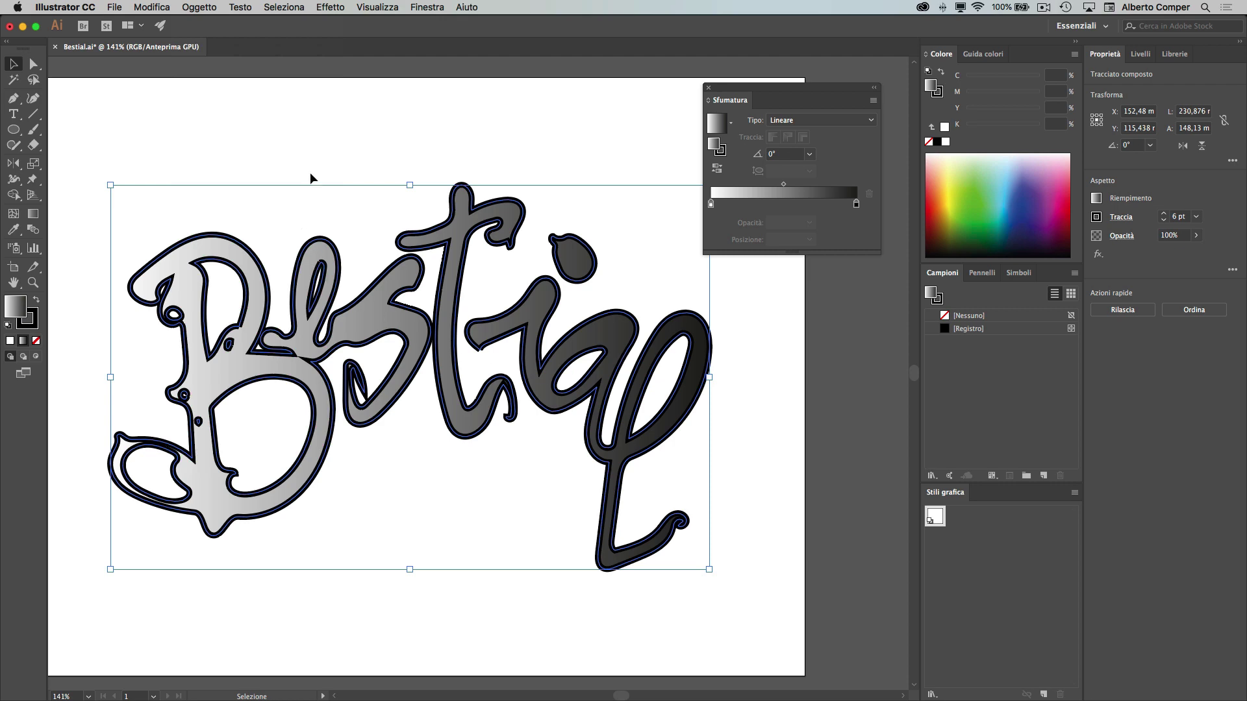
pyautogui.click(364, 125)
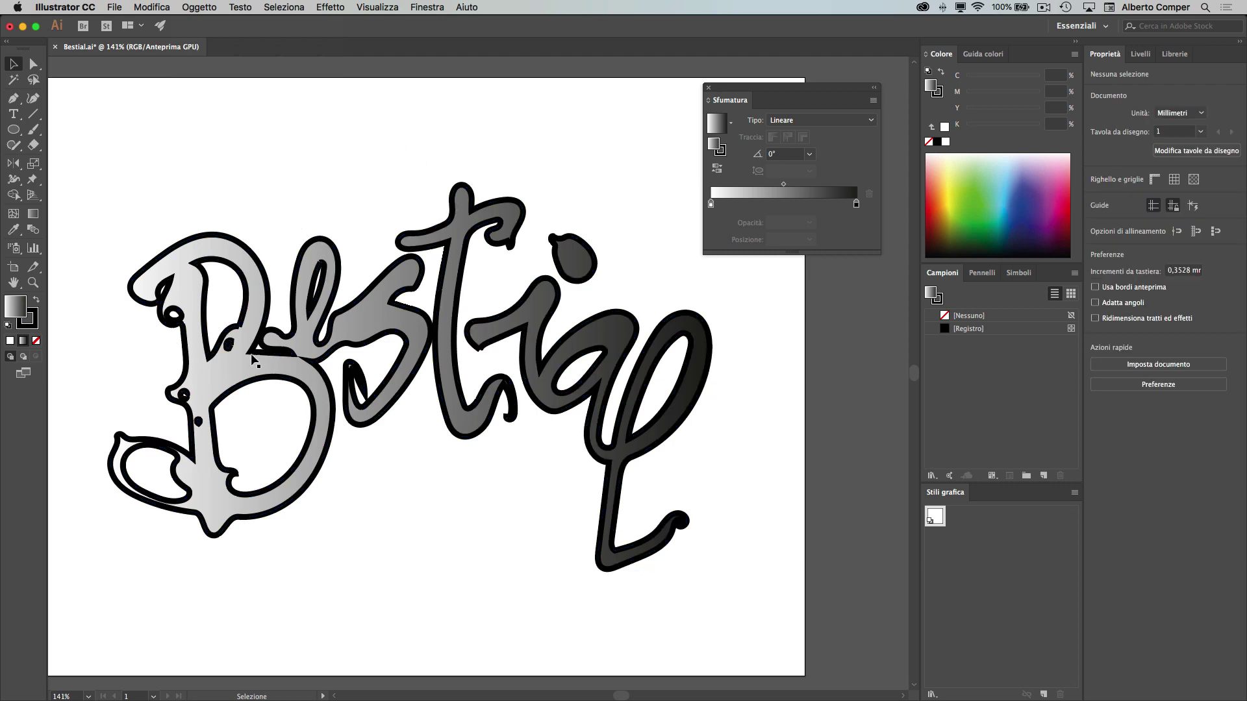
pyautogui.click(663, 366)
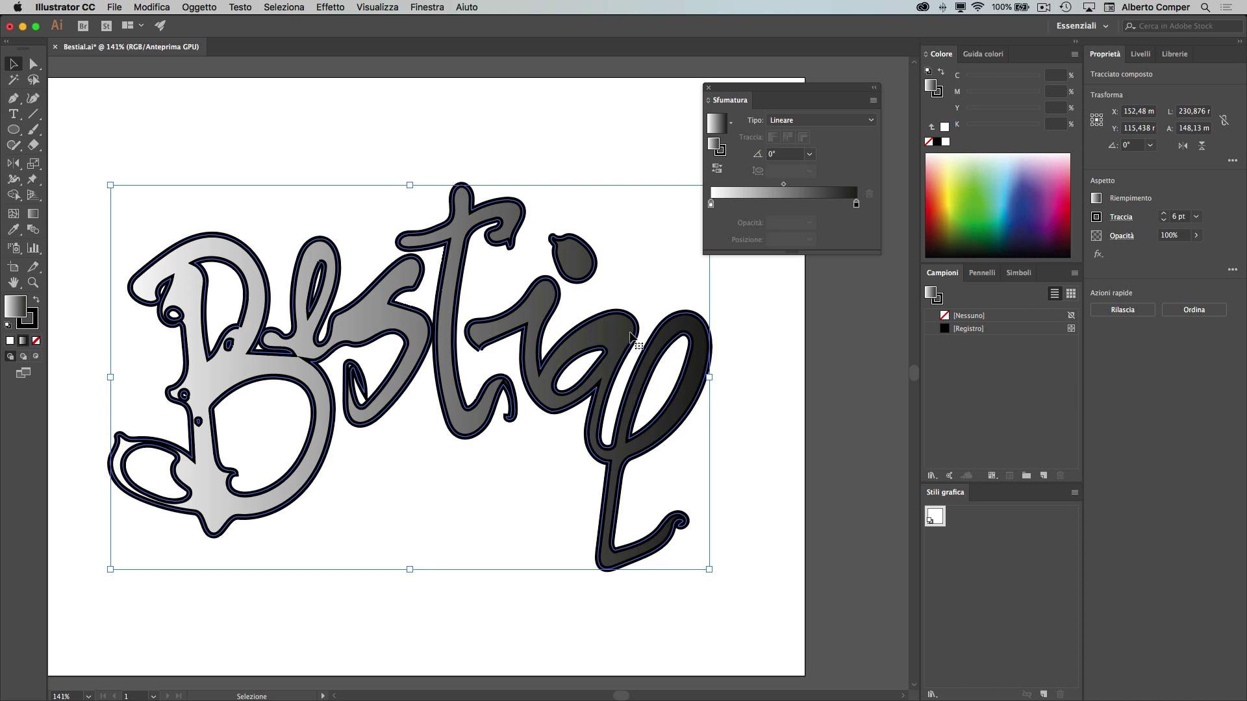
# Step: Switch both gradient stops to RGB and make the left stop red D20000
pyautogui.click(856, 204)
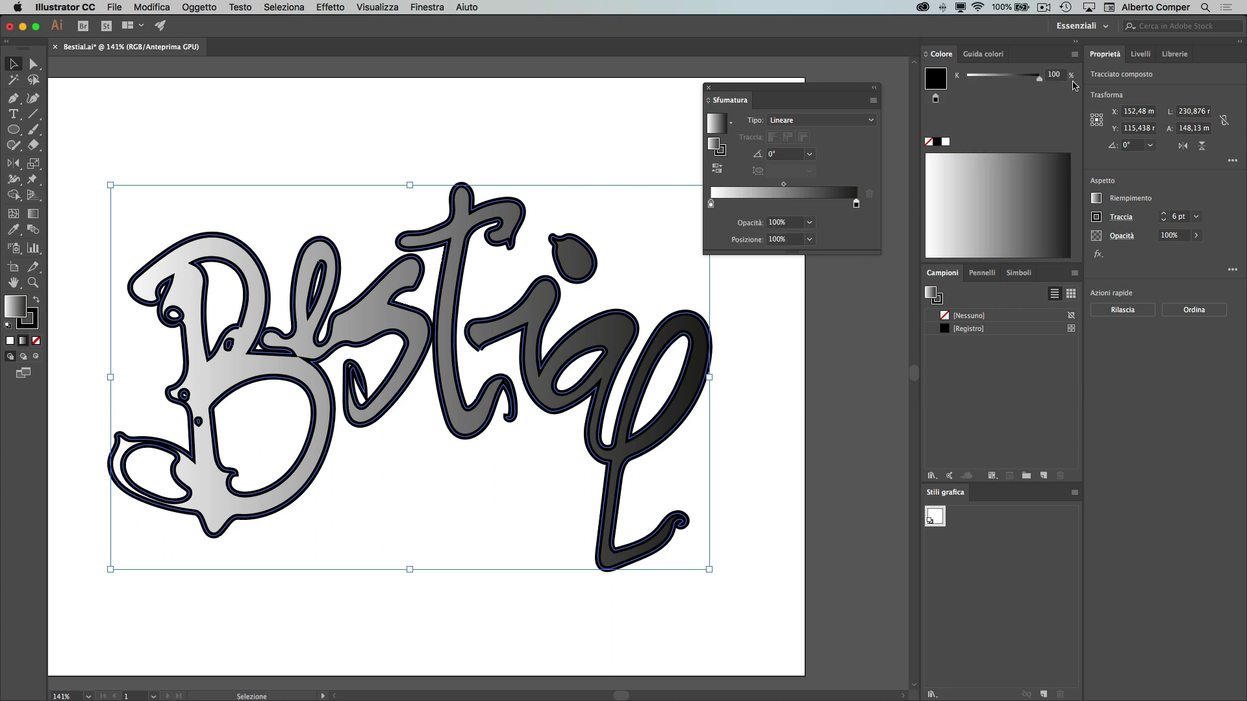
pyautogui.click(1076, 55)
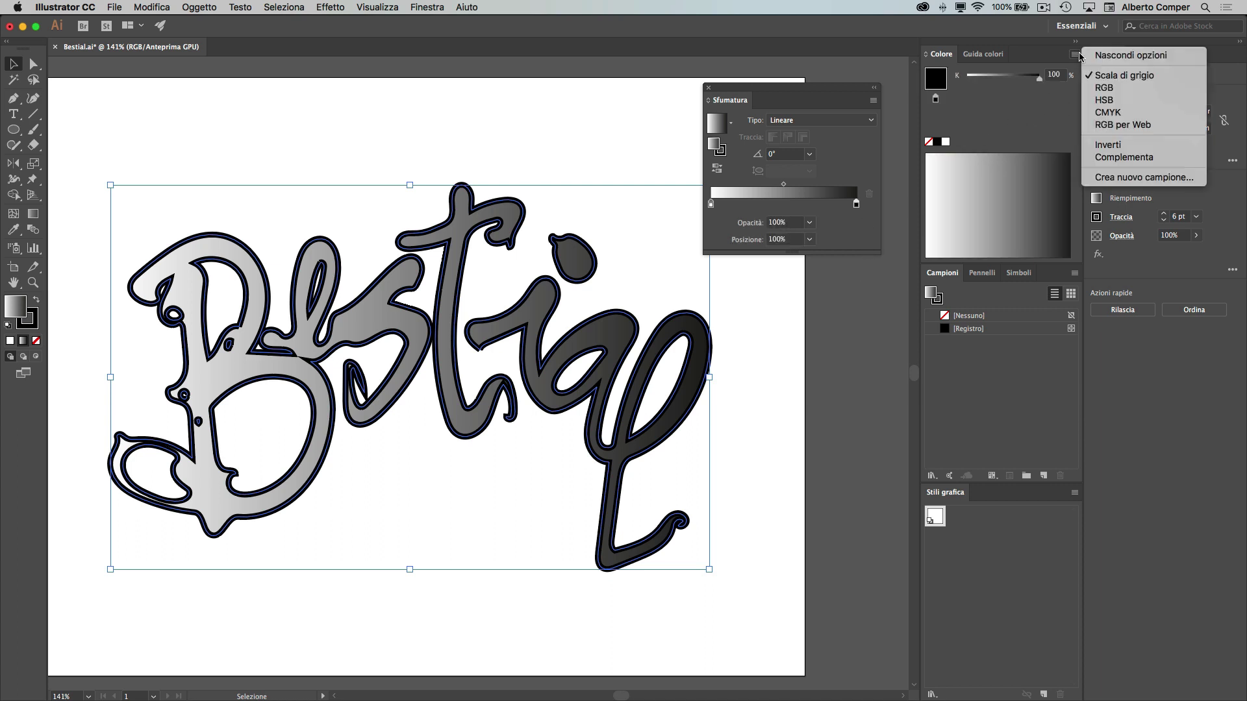
pyautogui.click(1104, 88)
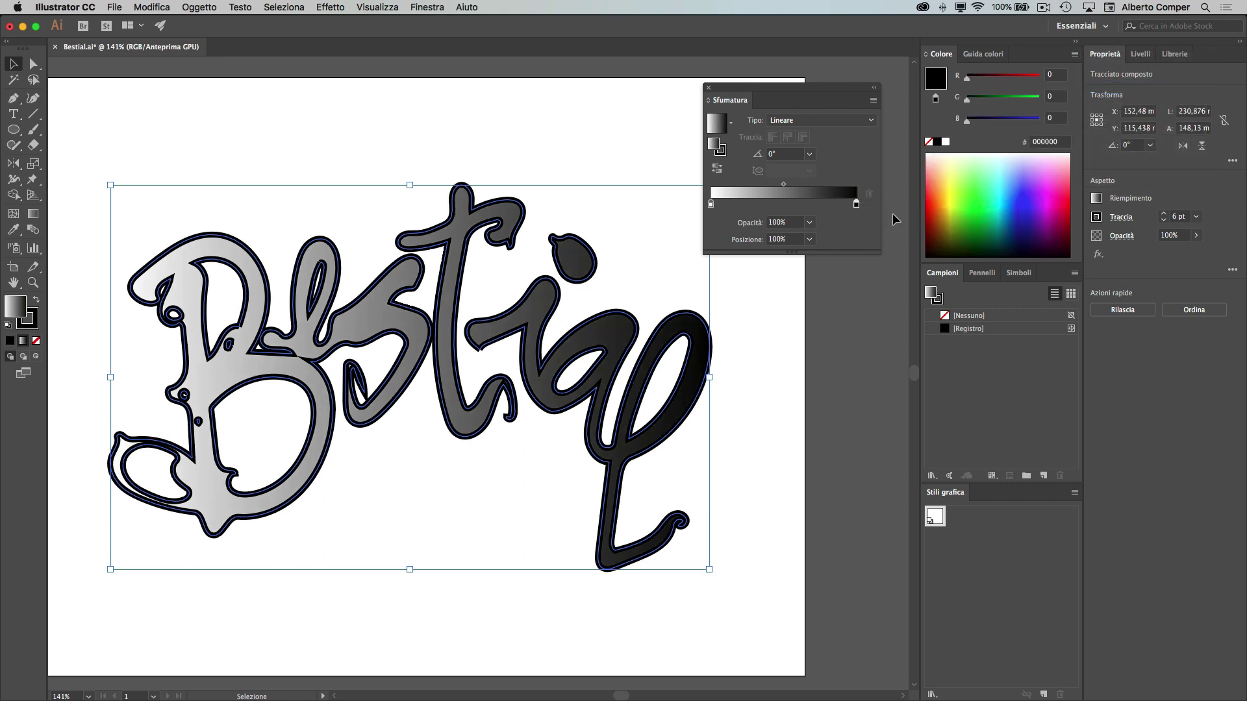
pyautogui.click(710, 204)
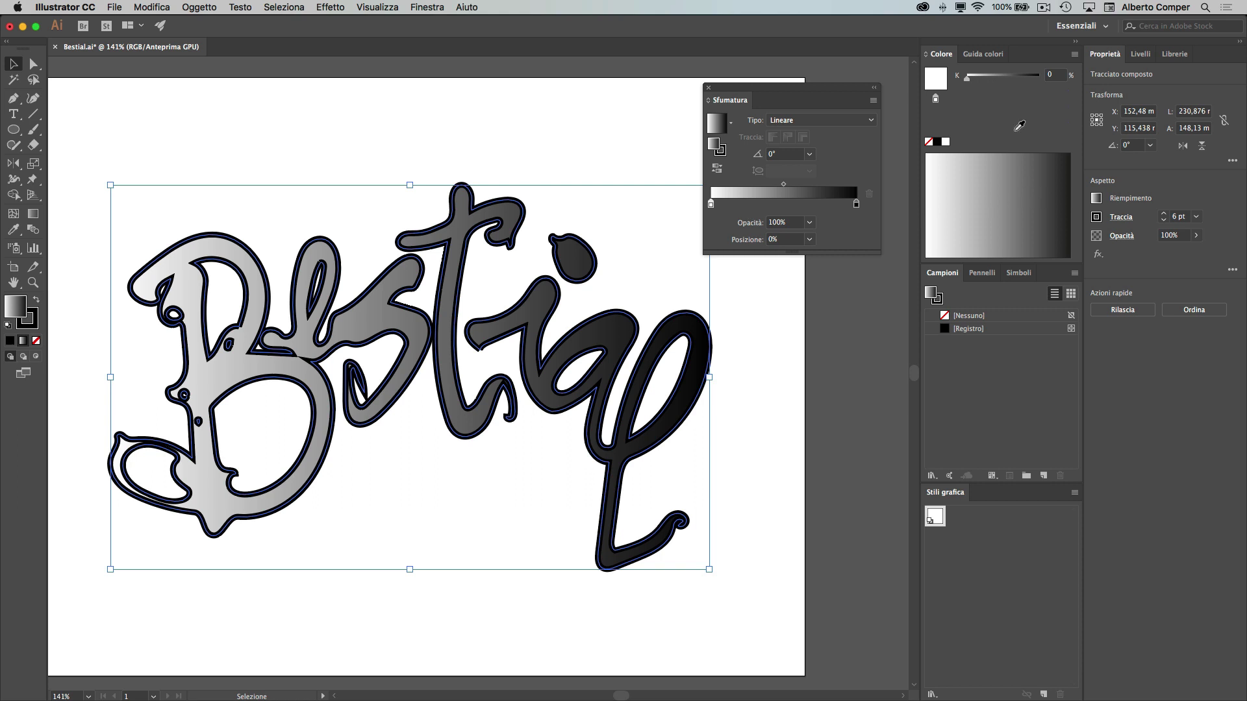
pyautogui.click(1075, 55)
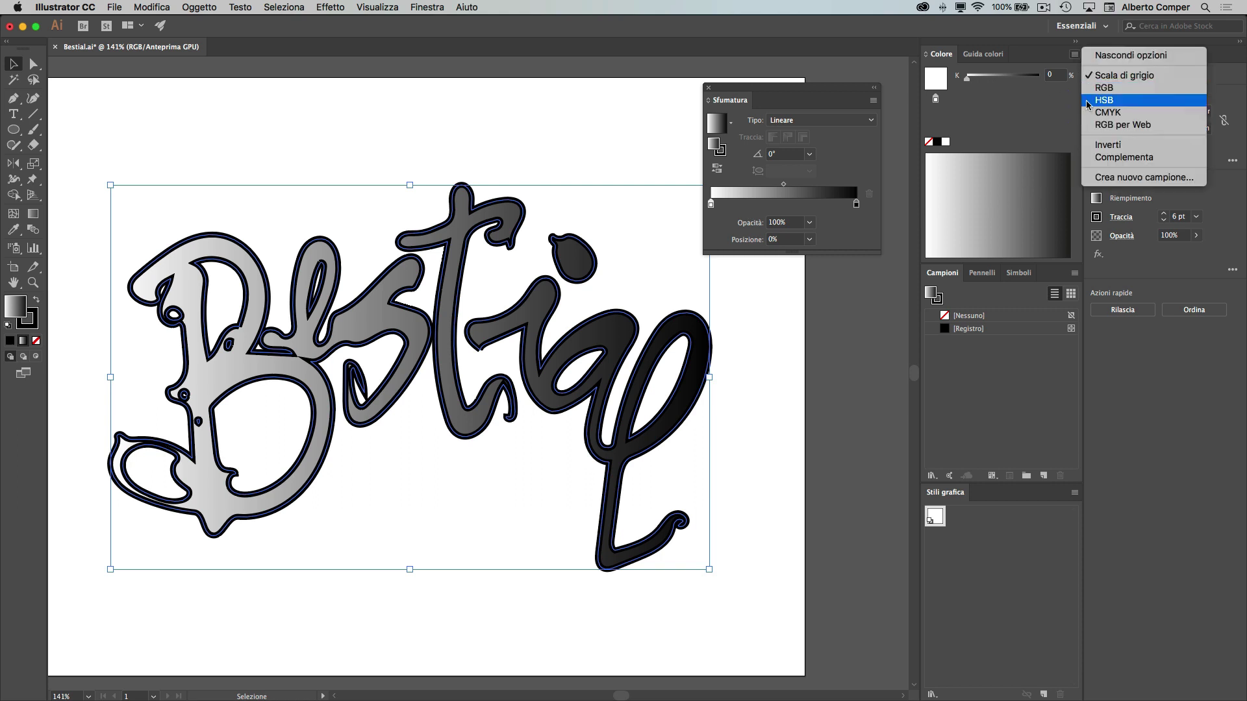
pyautogui.click(1103, 88)
pyautogui.moveTo(939, 209); pyautogui.dragTo(925, 209)
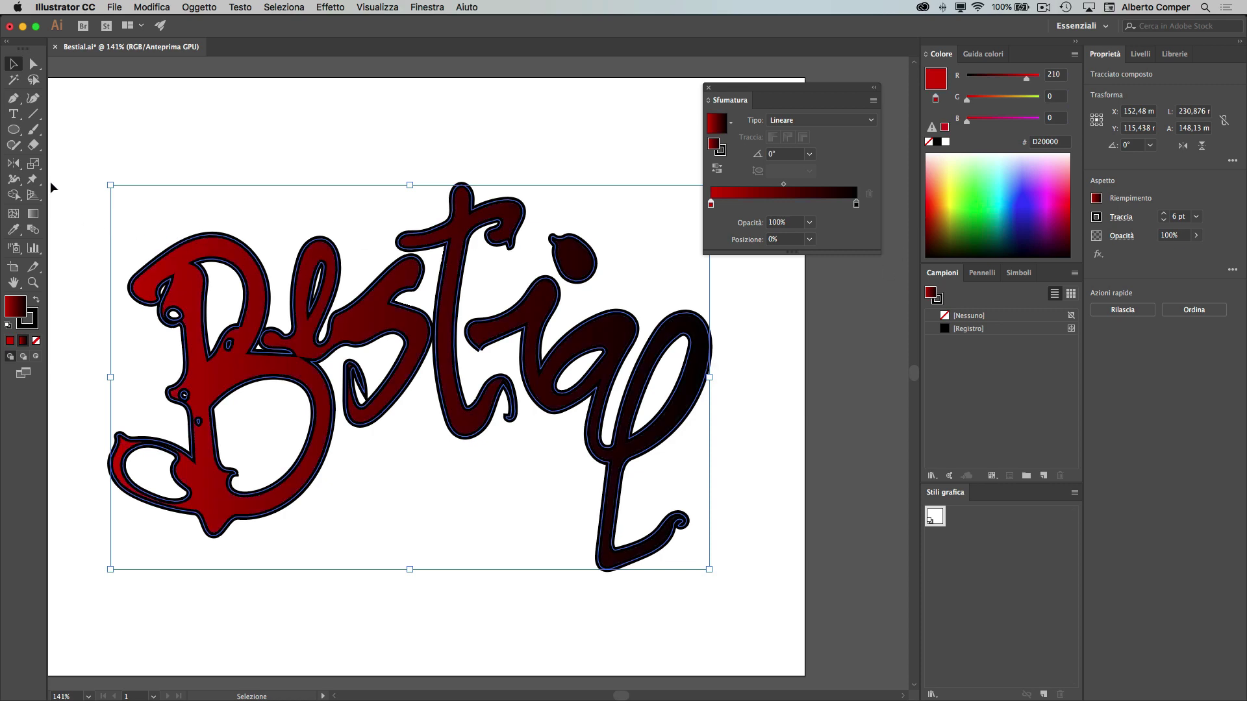
pyautogui.click(34, 215)
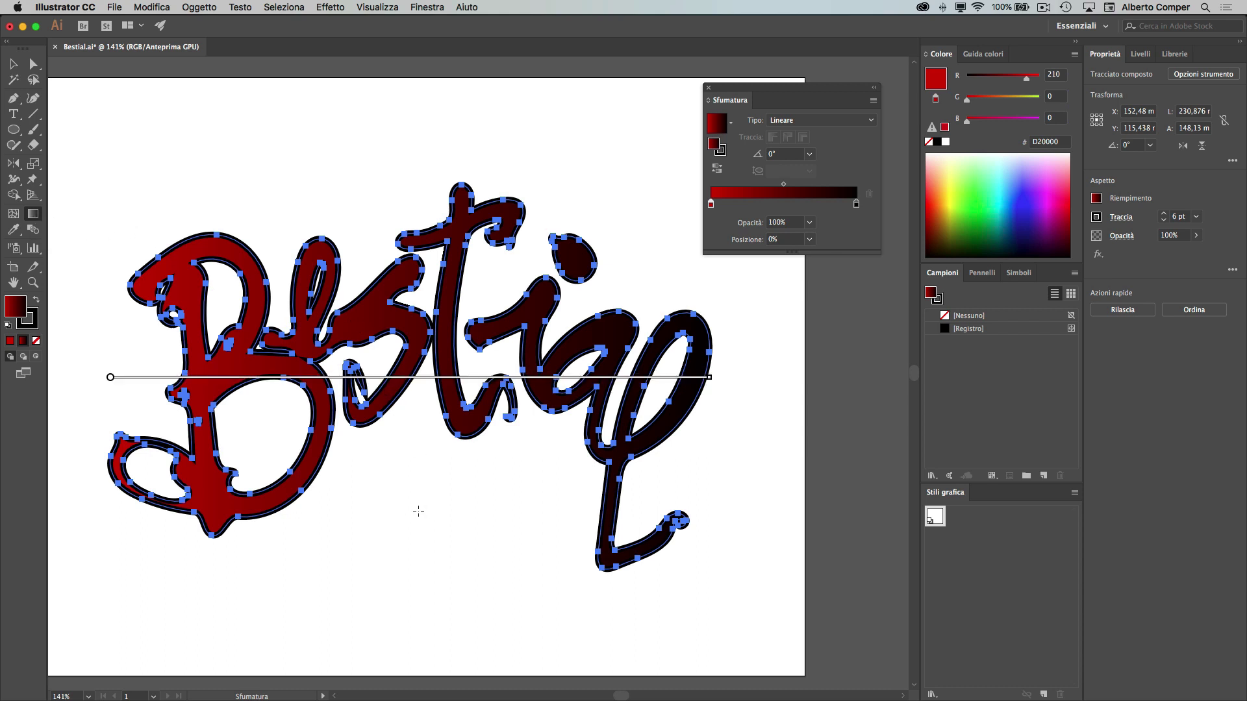
# Step: Redraw the gradient vertically over the letters, red at top to black at bottom
pyautogui.moveTo(421, 512)
pyautogui.mouseDown()
pyautogui.moveTo(434, 264)
pyautogui.moveTo(413, 191)
pyautogui.mouseUp()
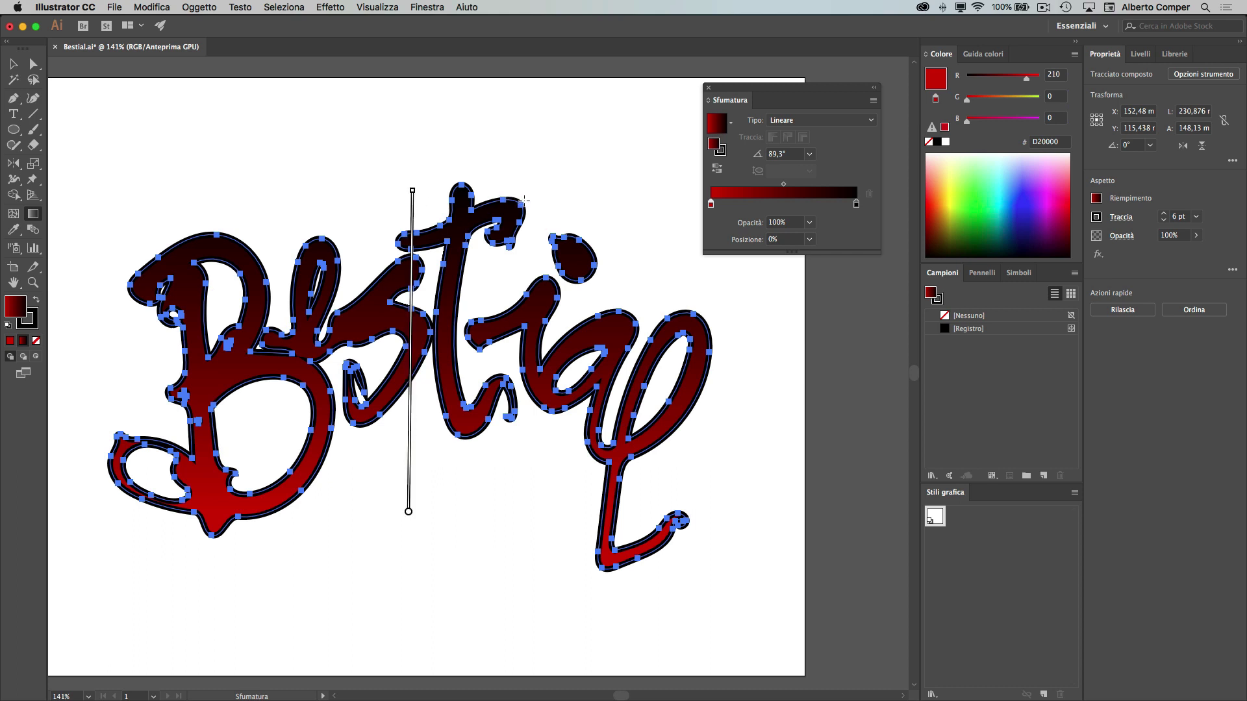
pyautogui.moveTo(510, 189); pyautogui.dragTo(504, 527)
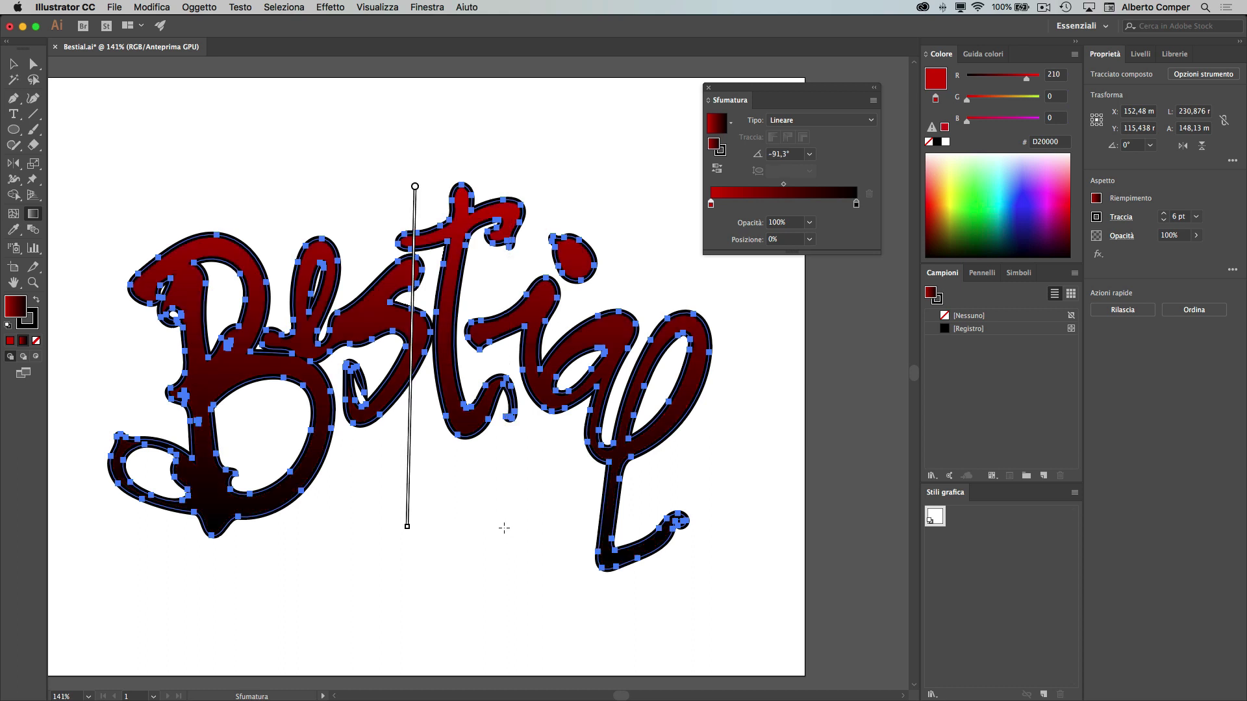
pyautogui.moveTo(496, 281); pyautogui.dragTo(492, 468)
pyautogui.moveTo(516, 336); pyautogui.dragTo(513, 494)
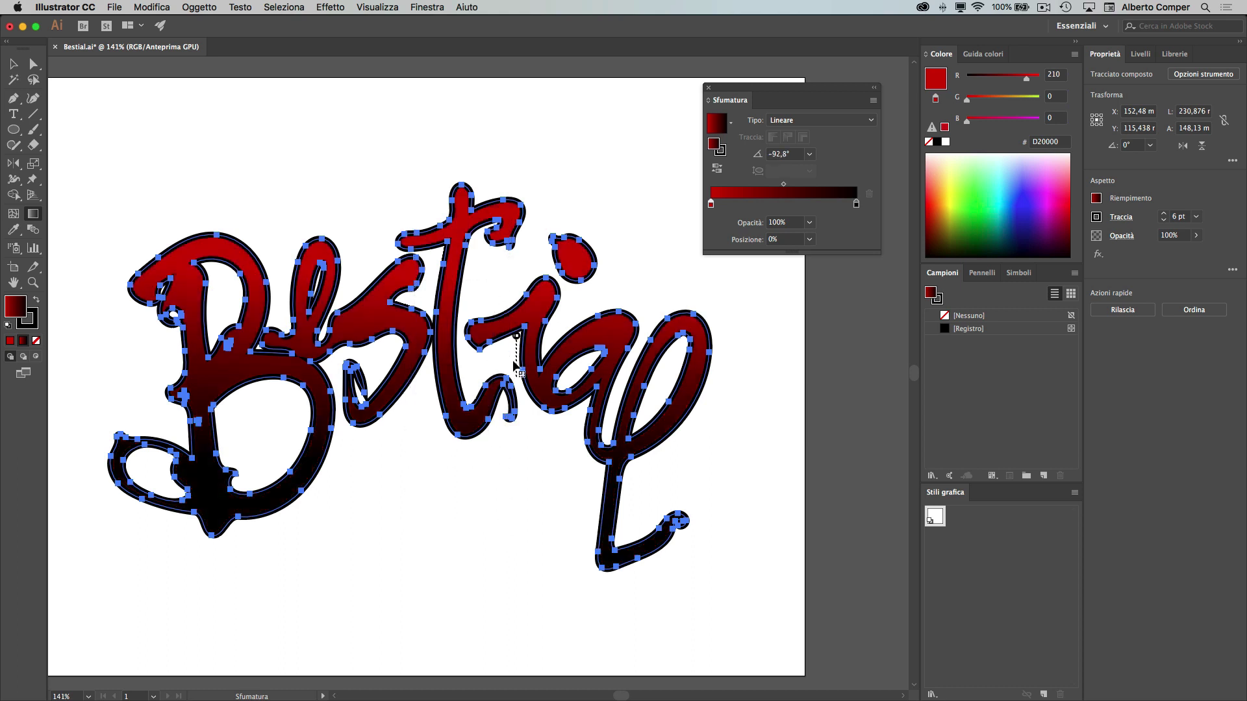
pyautogui.moveTo(413, 347); pyautogui.dragTo(404, 514)
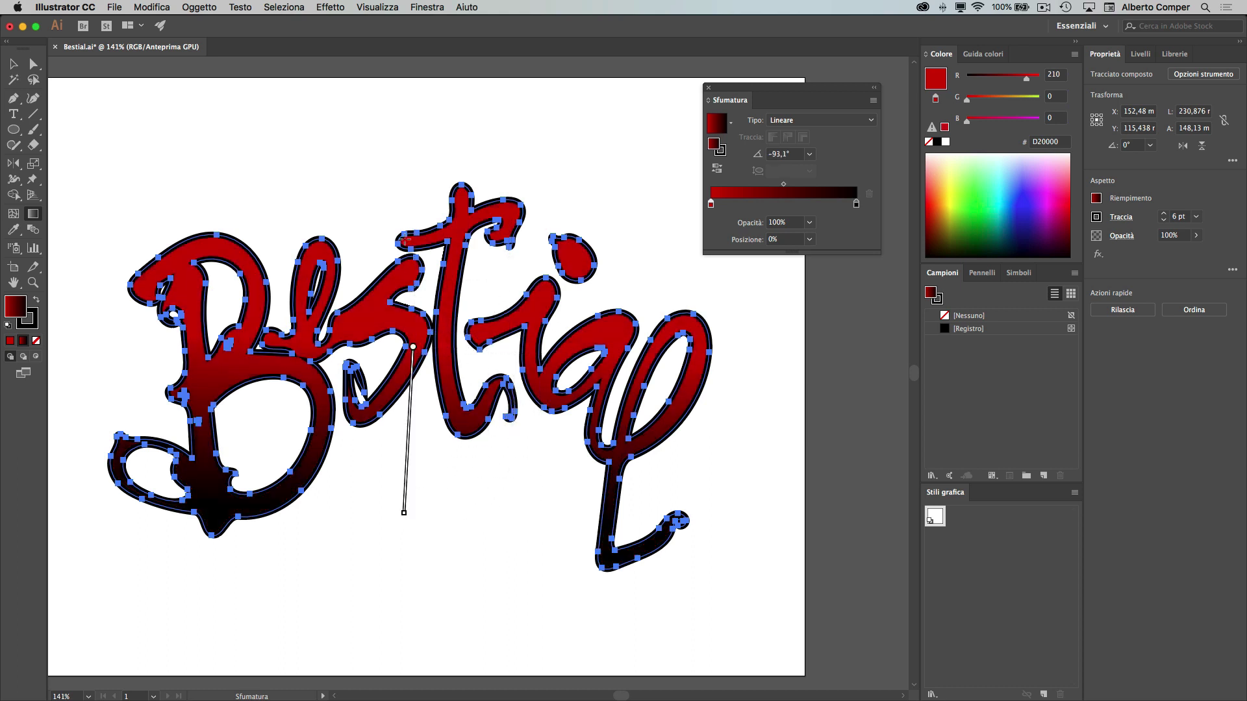
pyautogui.moveTo(421, 208); pyautogui.dragTo(424, 529)
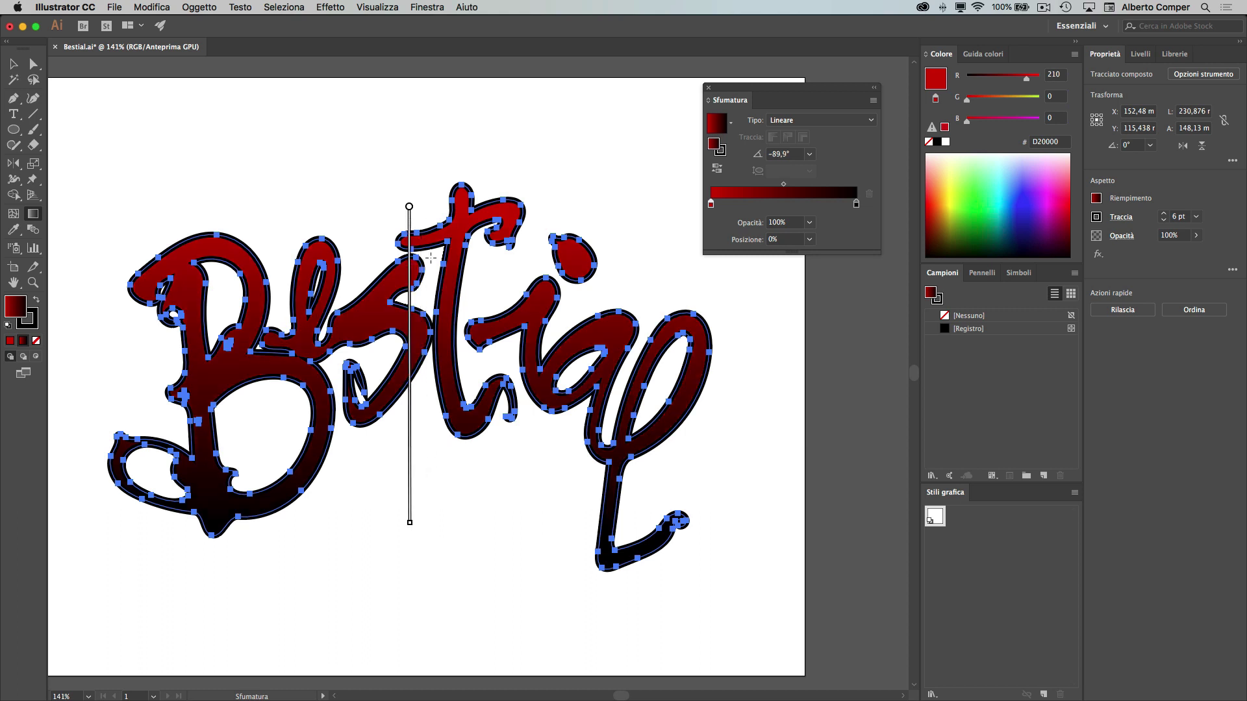
pyautogui.moveTo(409, 308); pyautogui.dragTo(410, 521)
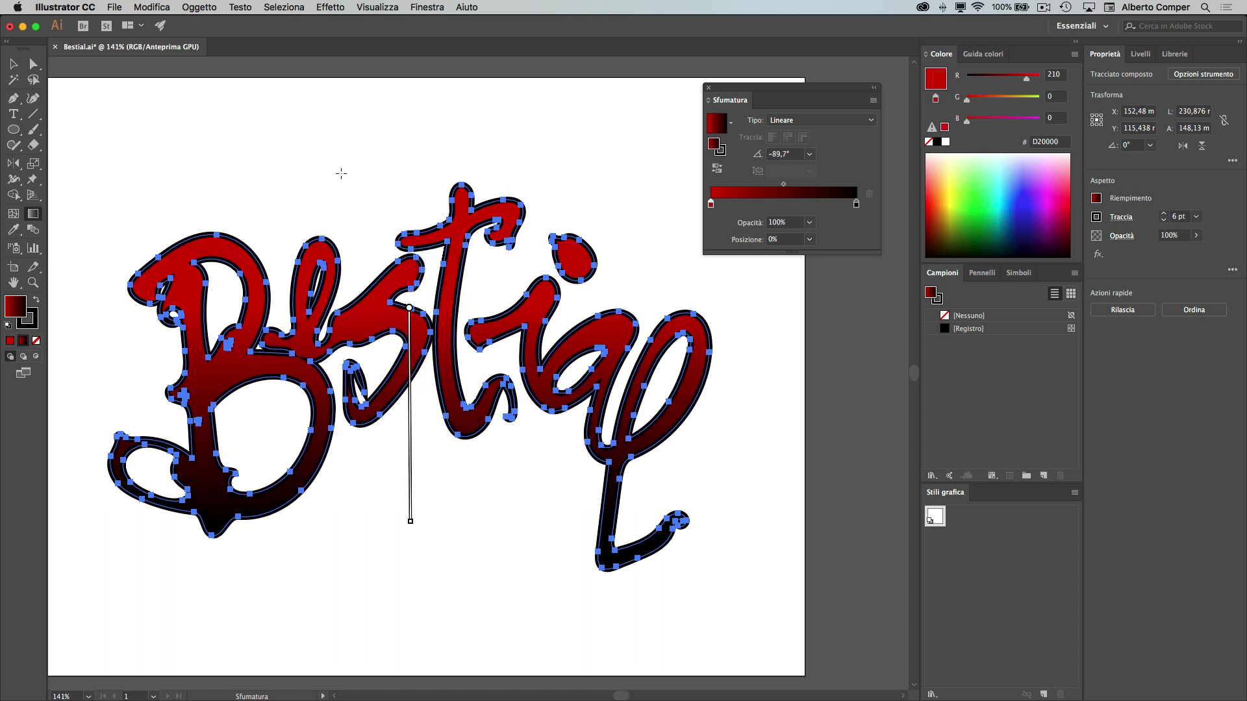
# Step: Deselect to preview the gradient, then reselect the lettering with the Selection tool
pyautogui.keyDown('super'); pyautogui.click(326, 130); pyautogui.keyUp('super')
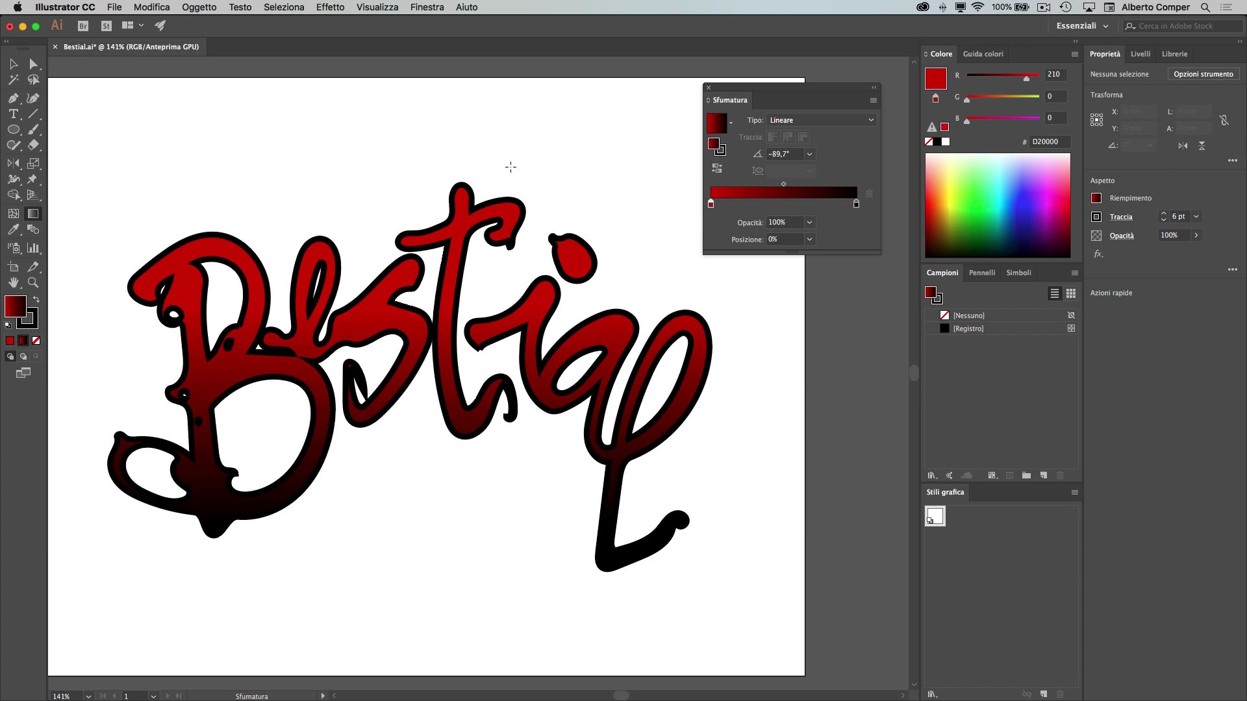
pyautogui.press('super')
pyautogui.keyDown('super'); pyautogui.click(483, 209); pyautogui.keyUp('super')
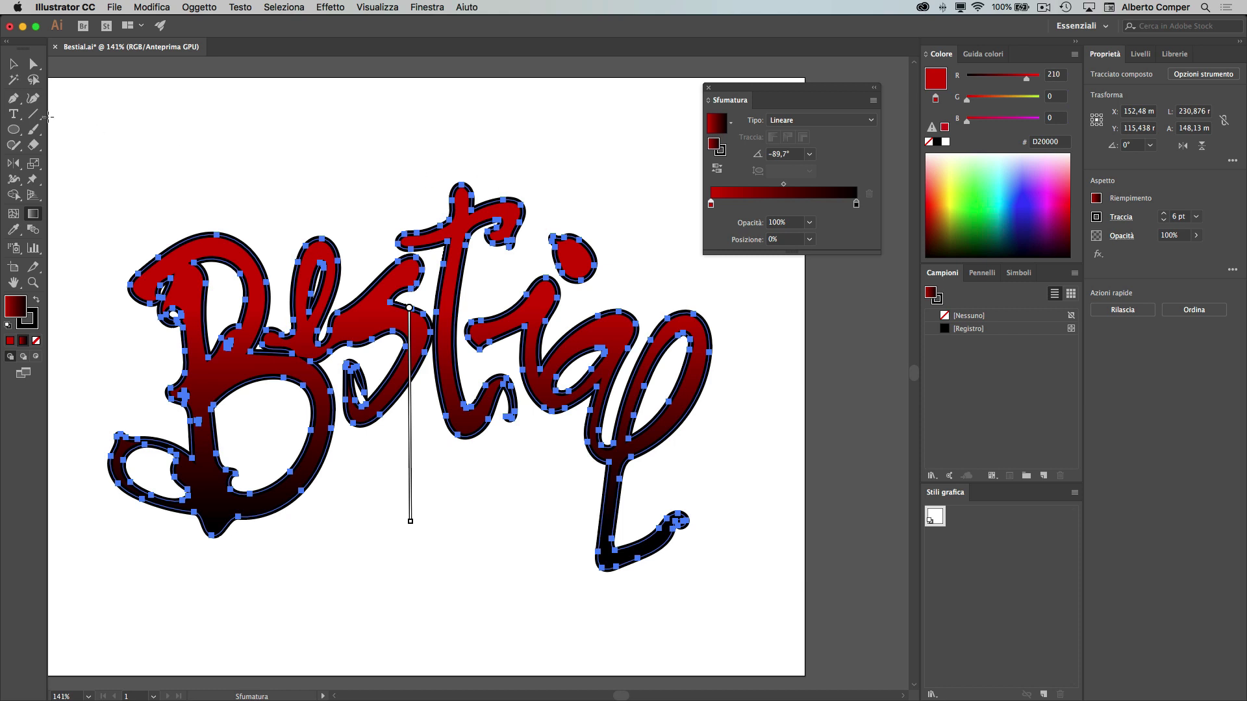
pyautogui.click(14, 65)
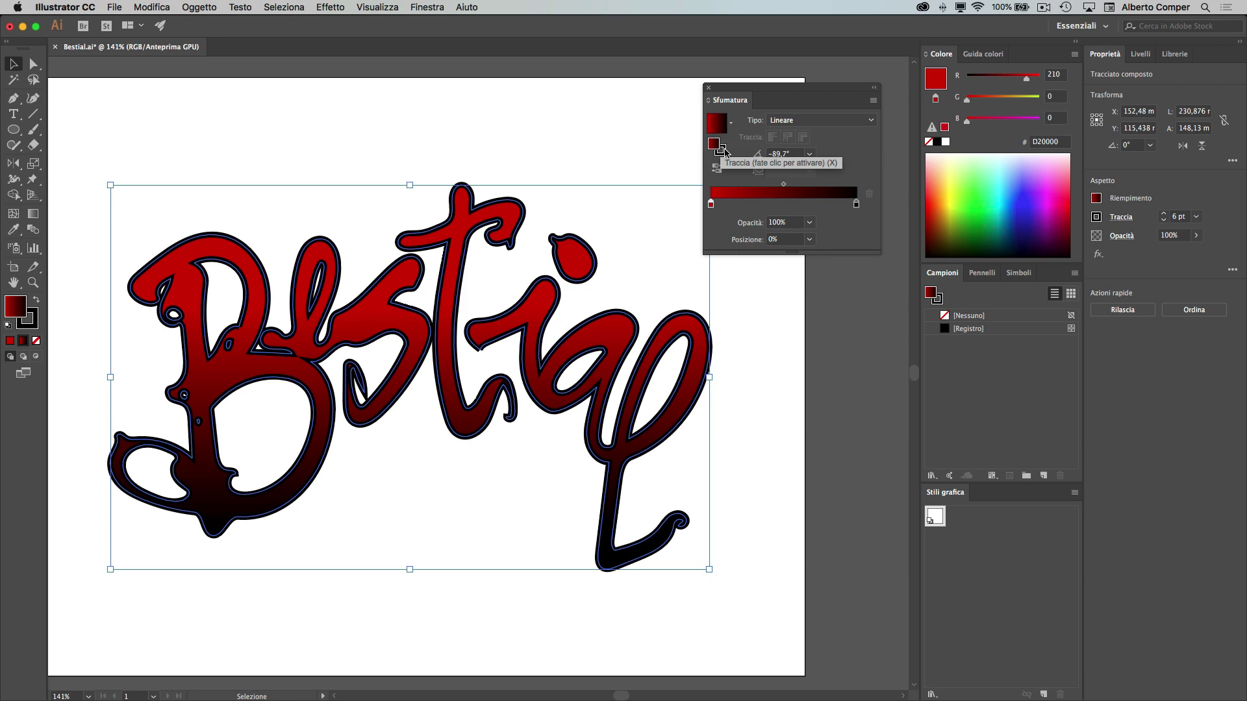
# Step: Apply the red-to-black gradient to the lettering's stroke at a 90° angle
pyautogui.click(721, 149)
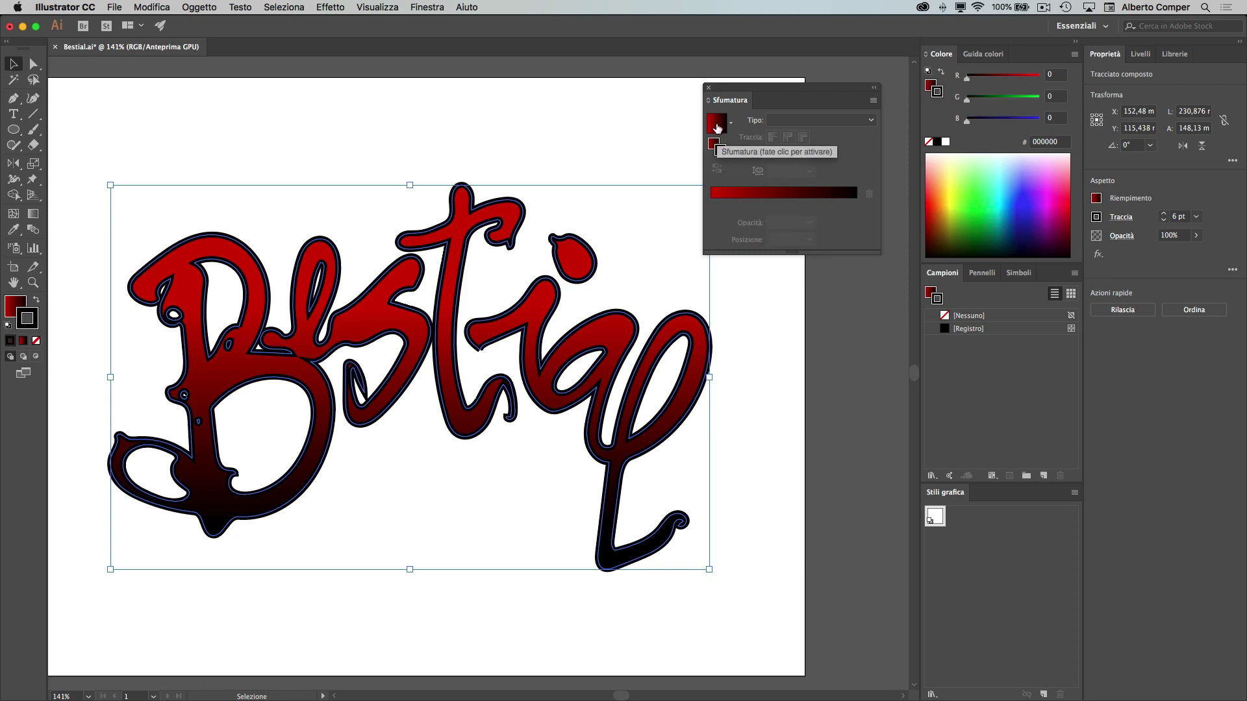
pyautogui.click(717, 128)
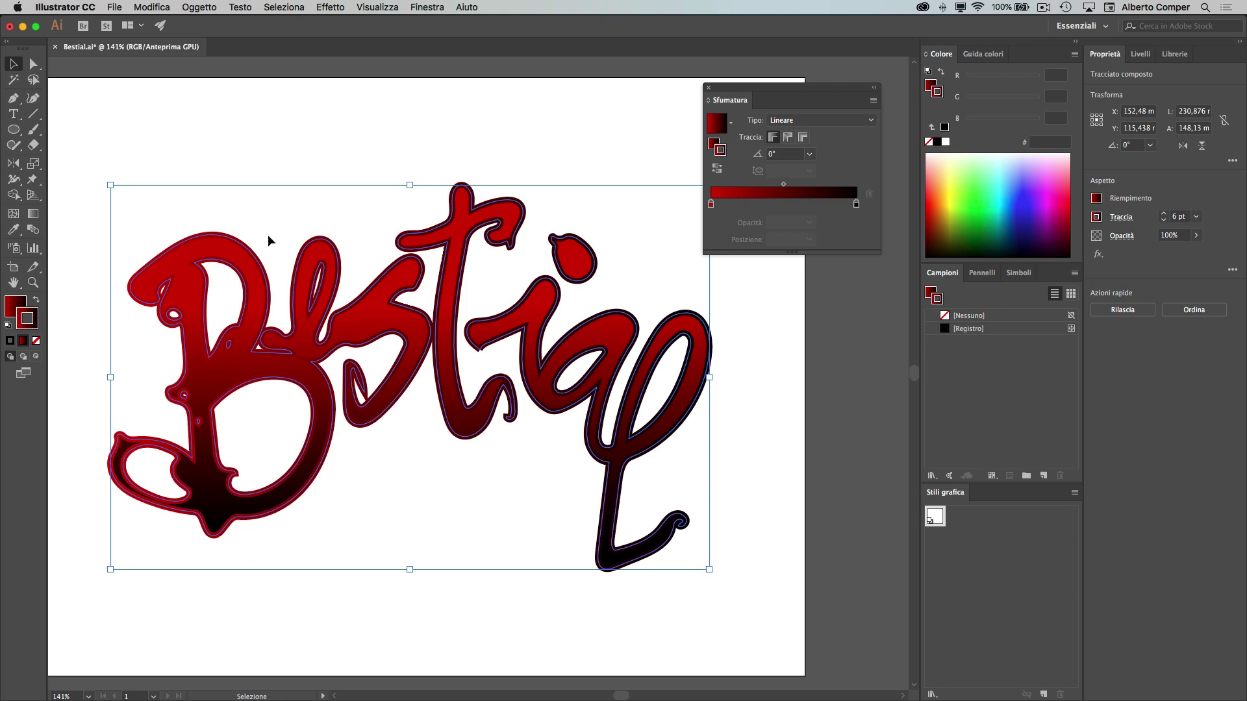
pyautogui.click(33, 216)
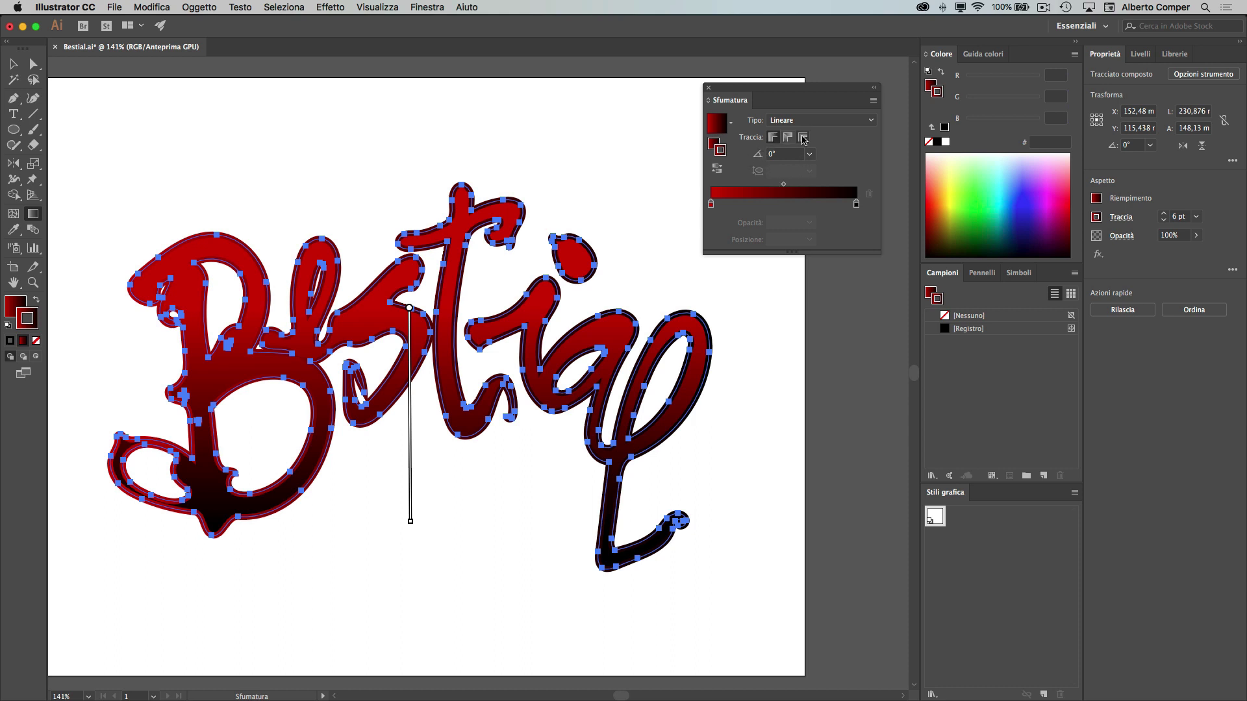
pyautogui.click(809, 155)
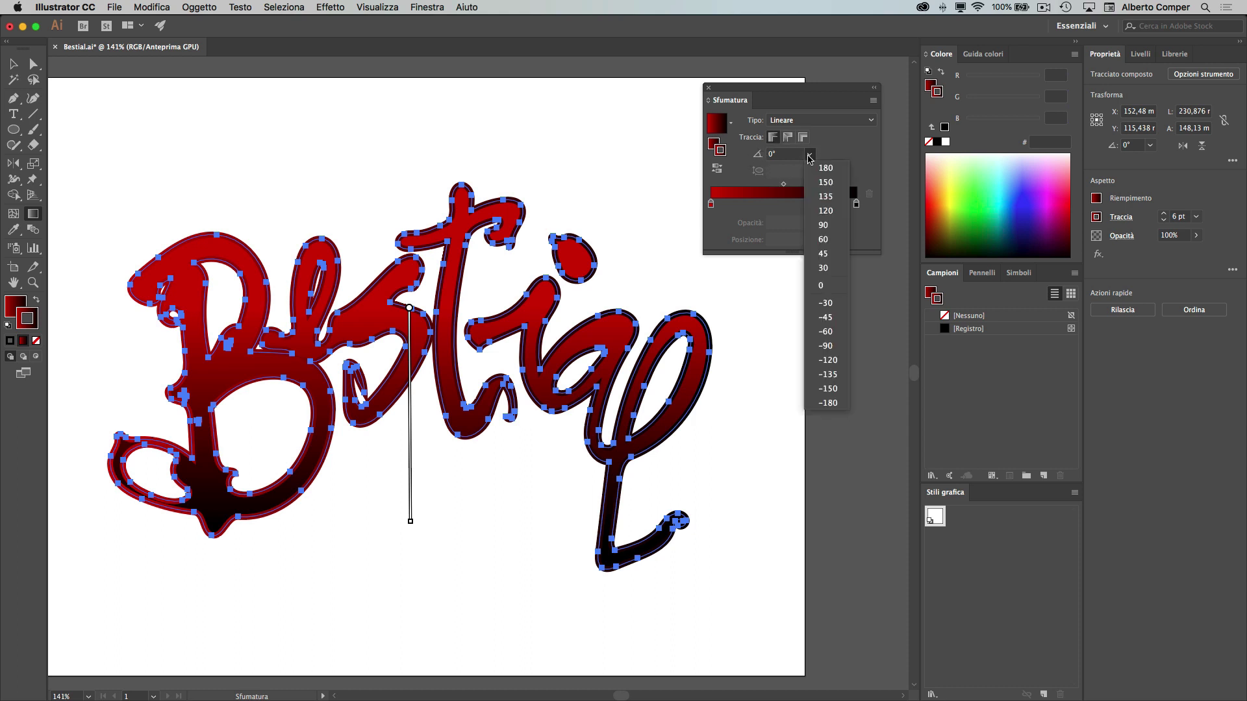
pyautogui.click(823, 225)
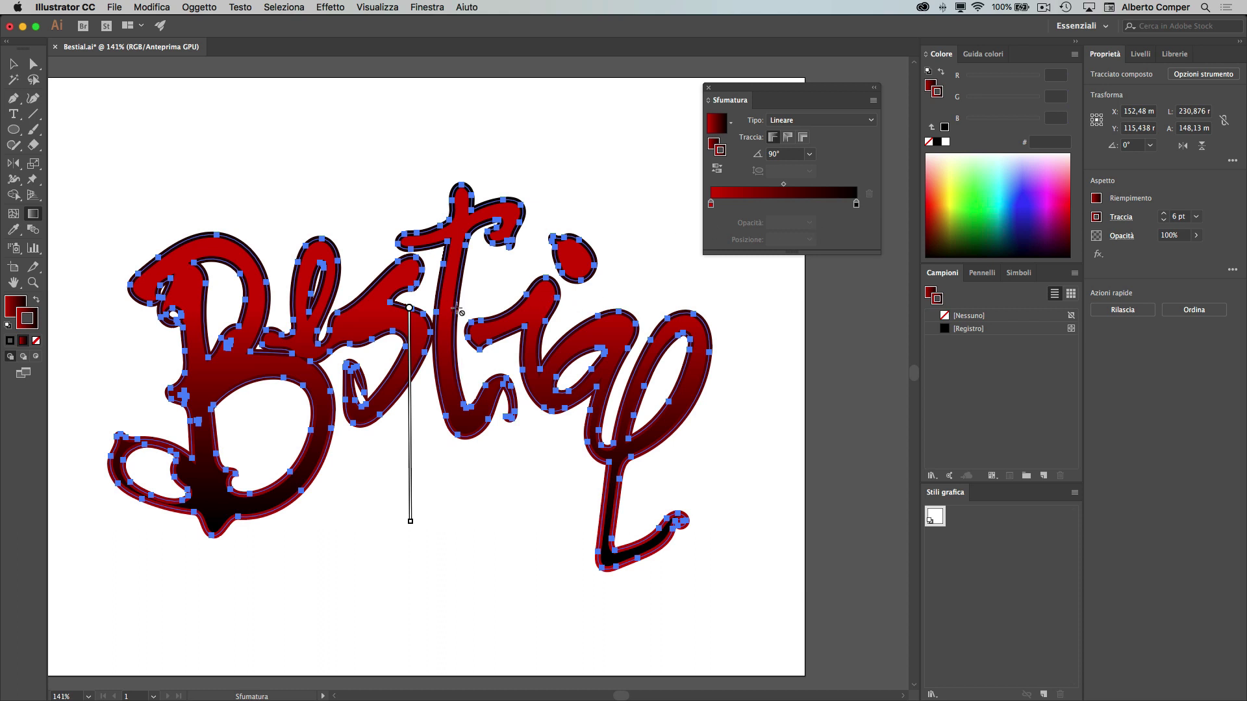
# Step: Deselect to check the outline, then reselect the lettering with the Selection tool
pyautogui.keyDown('super'); pyautogui.click(371, 148); pyautogui.keyUp('super')
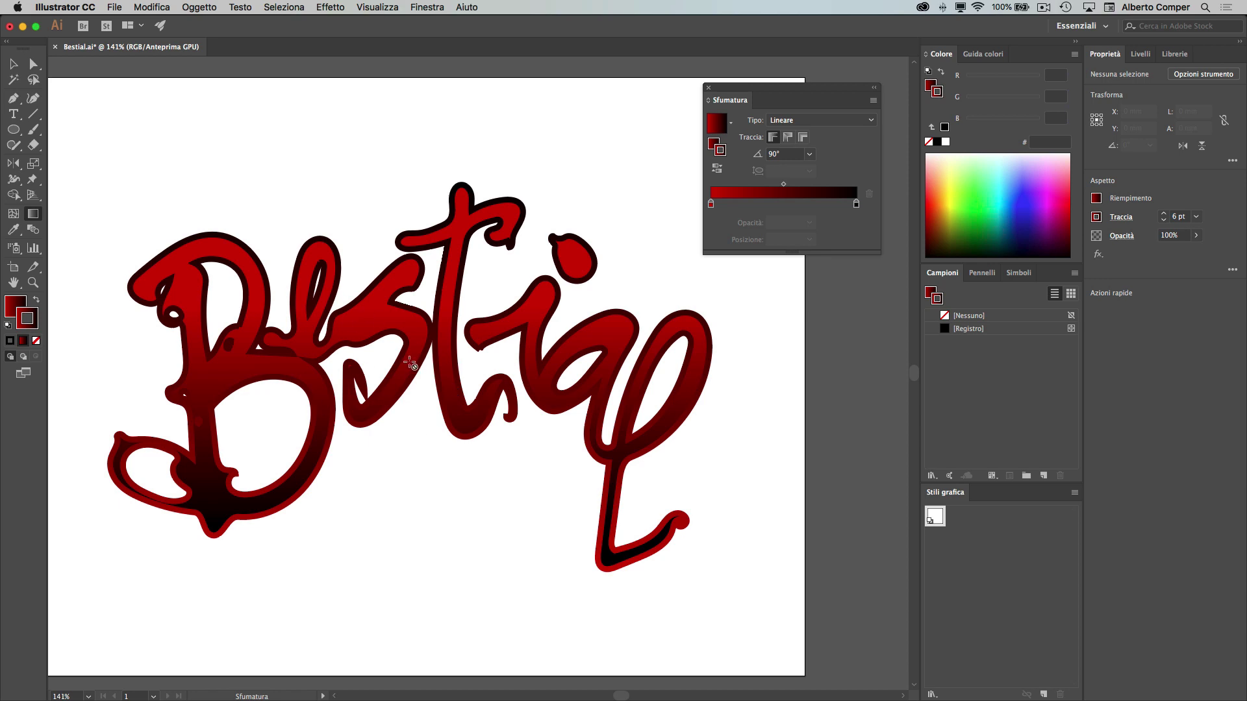
pyautogui.click(474, 235)
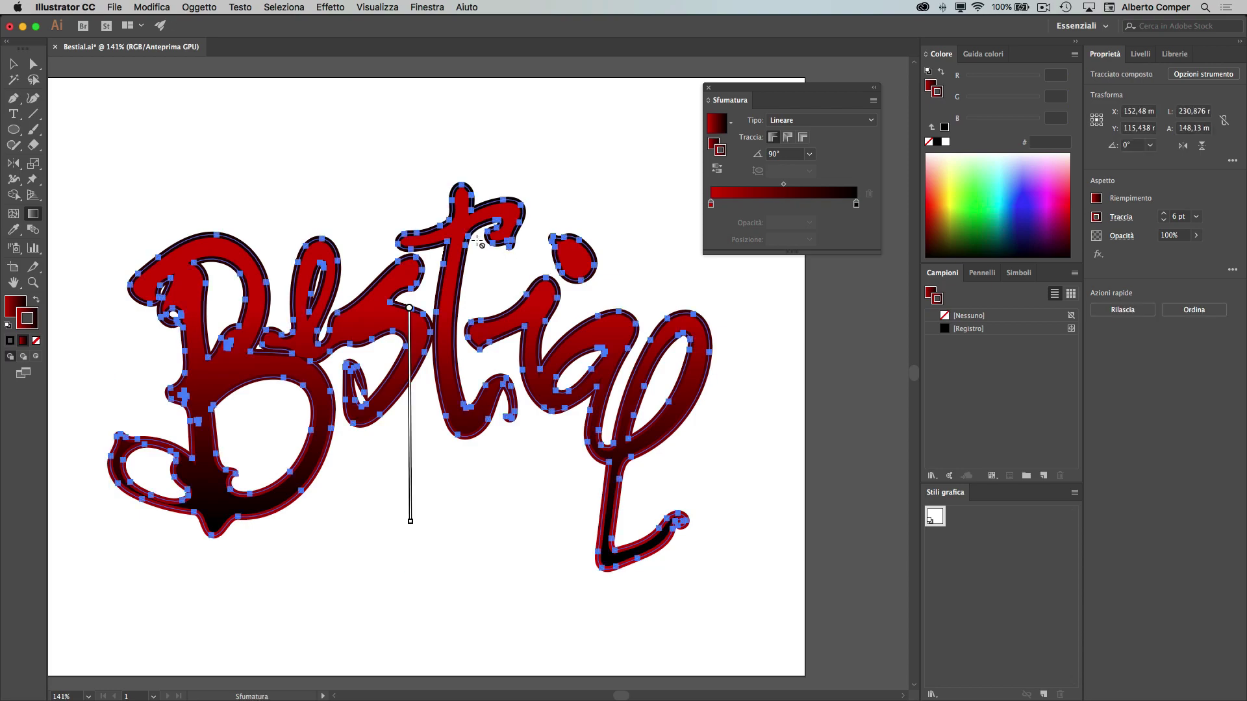
pyautogui.press('v')
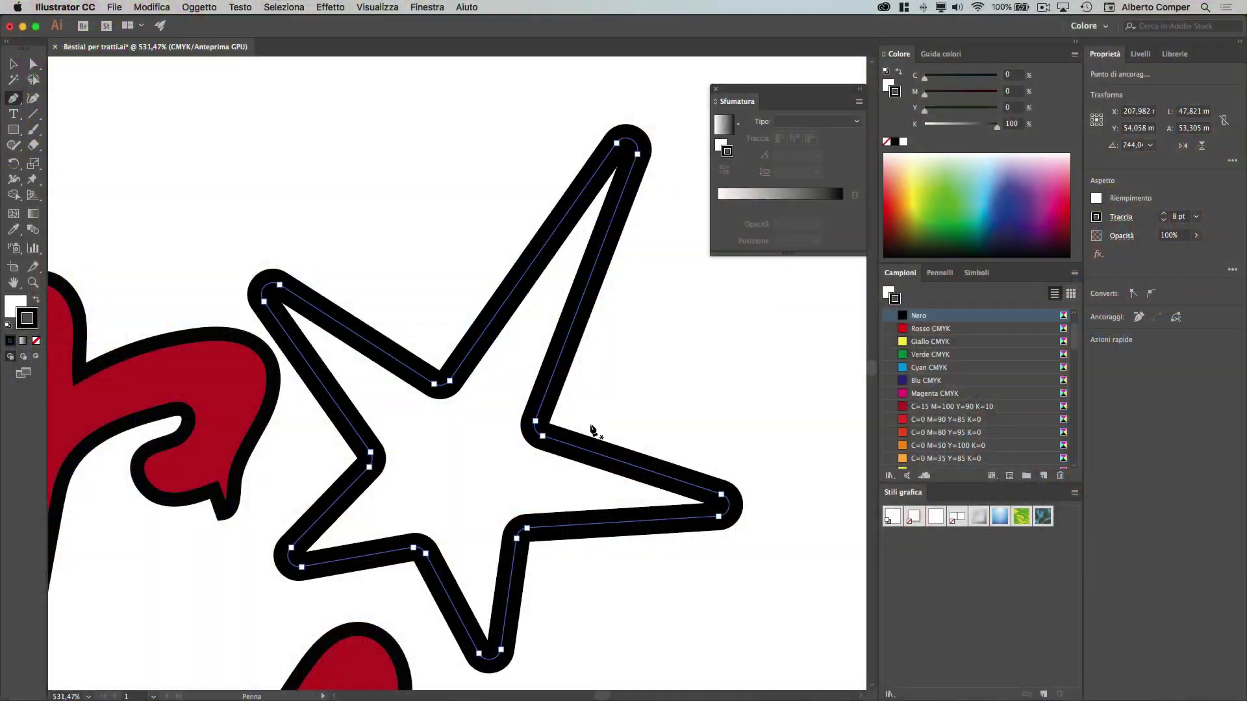
# Step: Give the star's stroke a linear white-to-black gradient
pyautogui.scroll(-3, 532, 351)
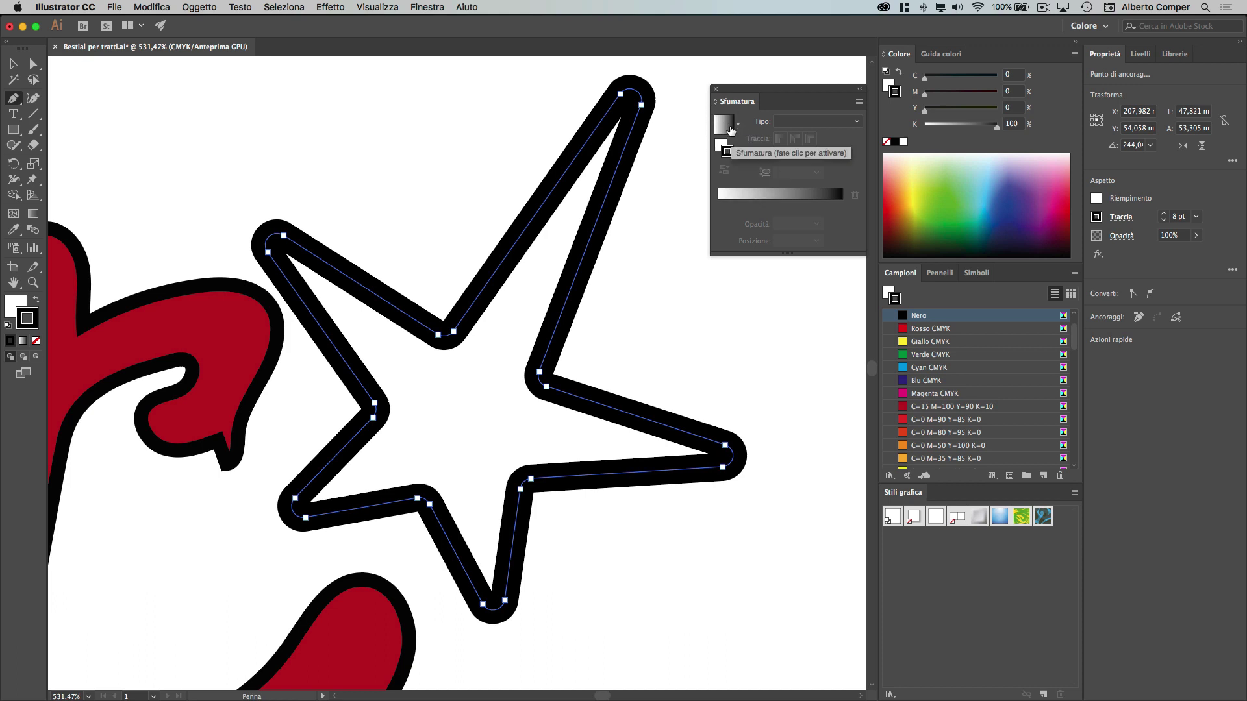
pyautogui.click(730, 131)
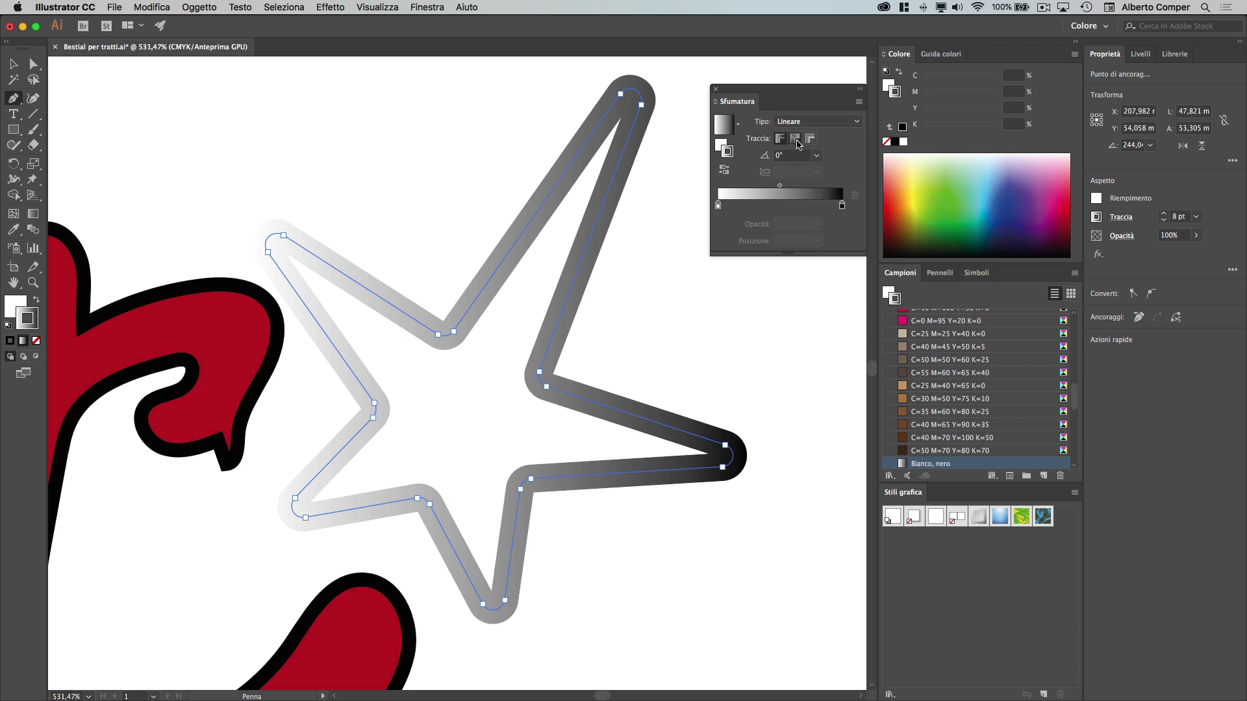
# Step: Switch the star's stroke gradient to 'Apply gradient along stroke'
pyautogui.click(797, 139)
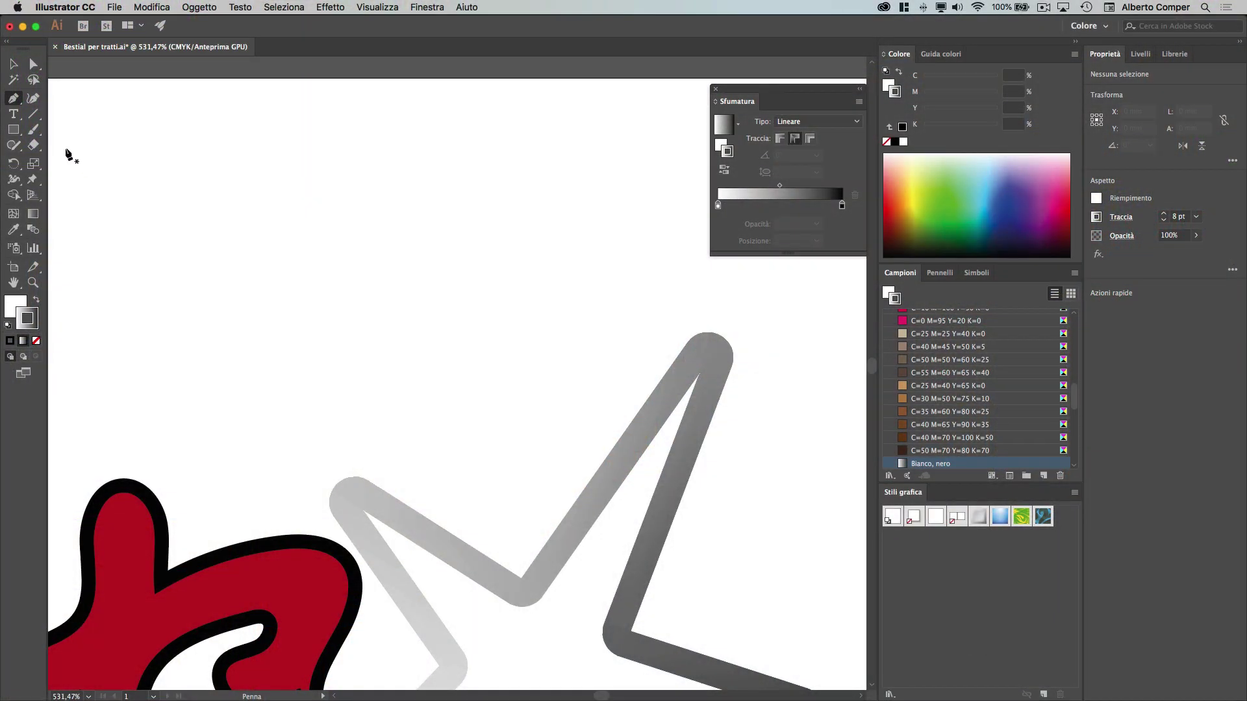
# Step: Draw a four-point wavy curve above the star with the Pen tool
pyautogui.moveTo(242, 412); pyautogui.dragTo(242, 324)
pyautogui.moveTo(380, 292)
pyautogui.mouseDown()
pyautogui.moveTo(414, 313)
pyautogui.moveTo(445, 382)
pyautogui.mouseUp()
pyautogui.moveTo(575, 351); pyautogui.dragTo(606, 236)
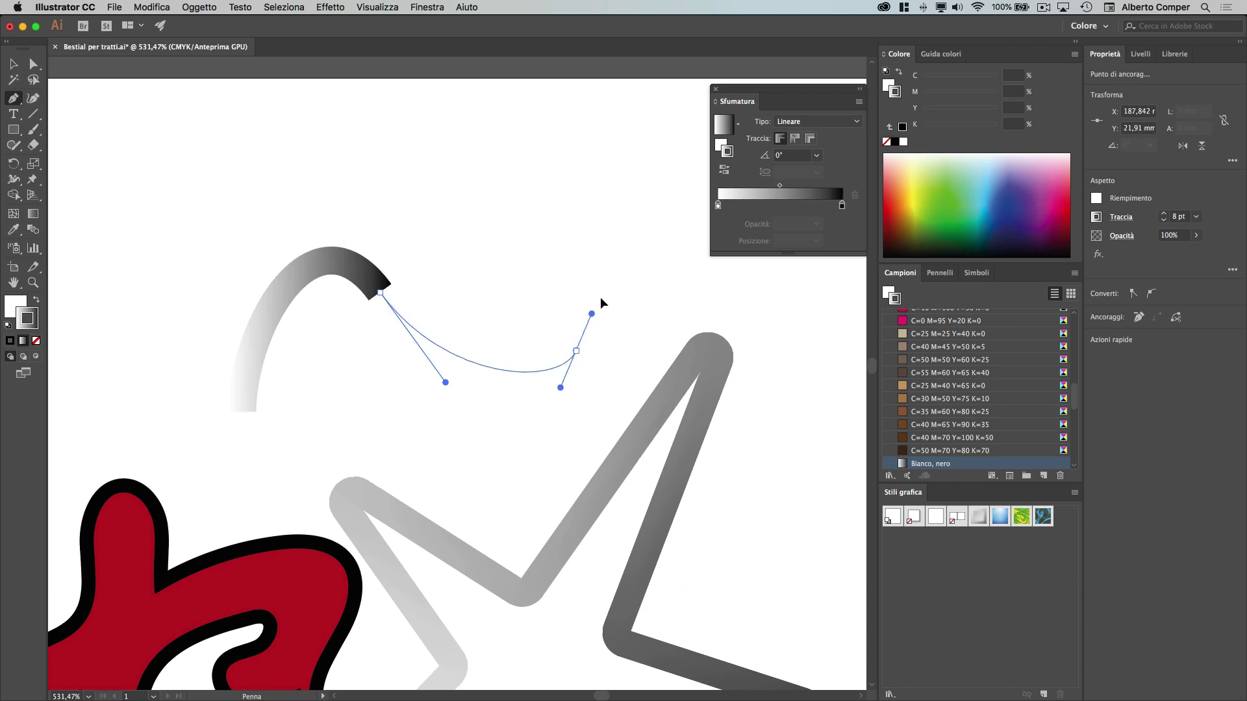
pyautogui.moveTo(695, 265); pyautogui.dragTo(736, 304)
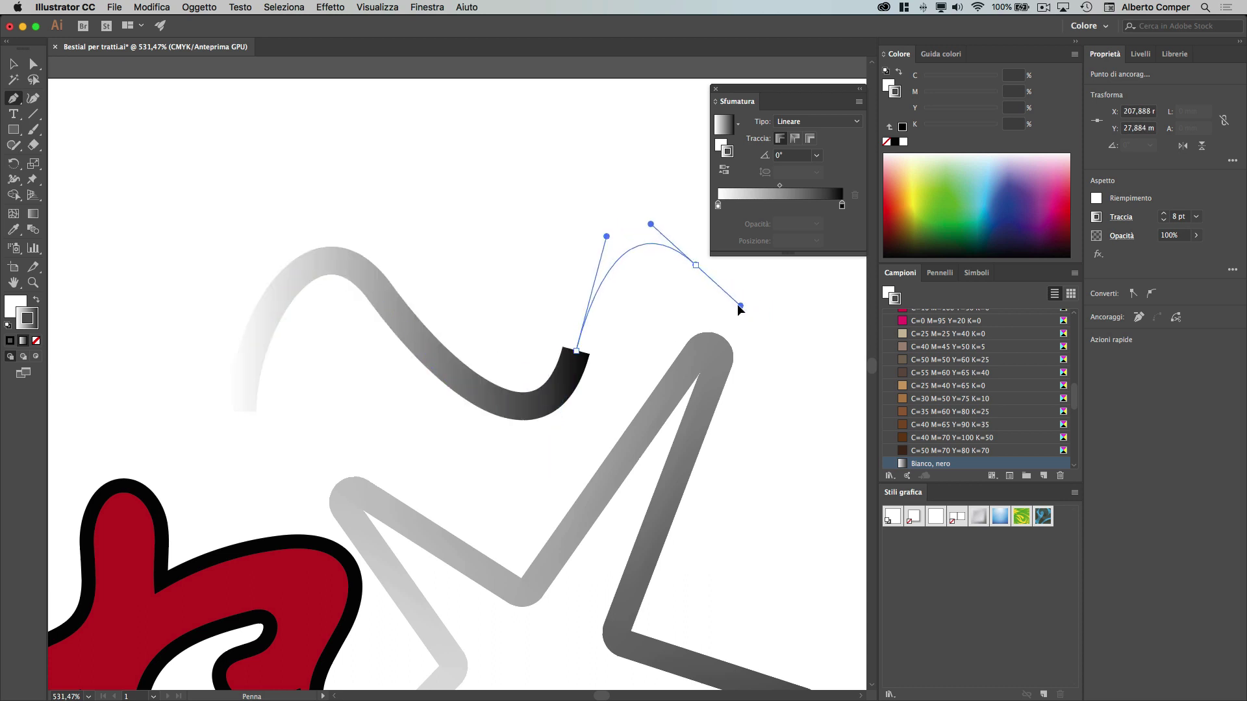
pyautogui.moveTo(539, 218); pyautogui.dragTo(447, 185)
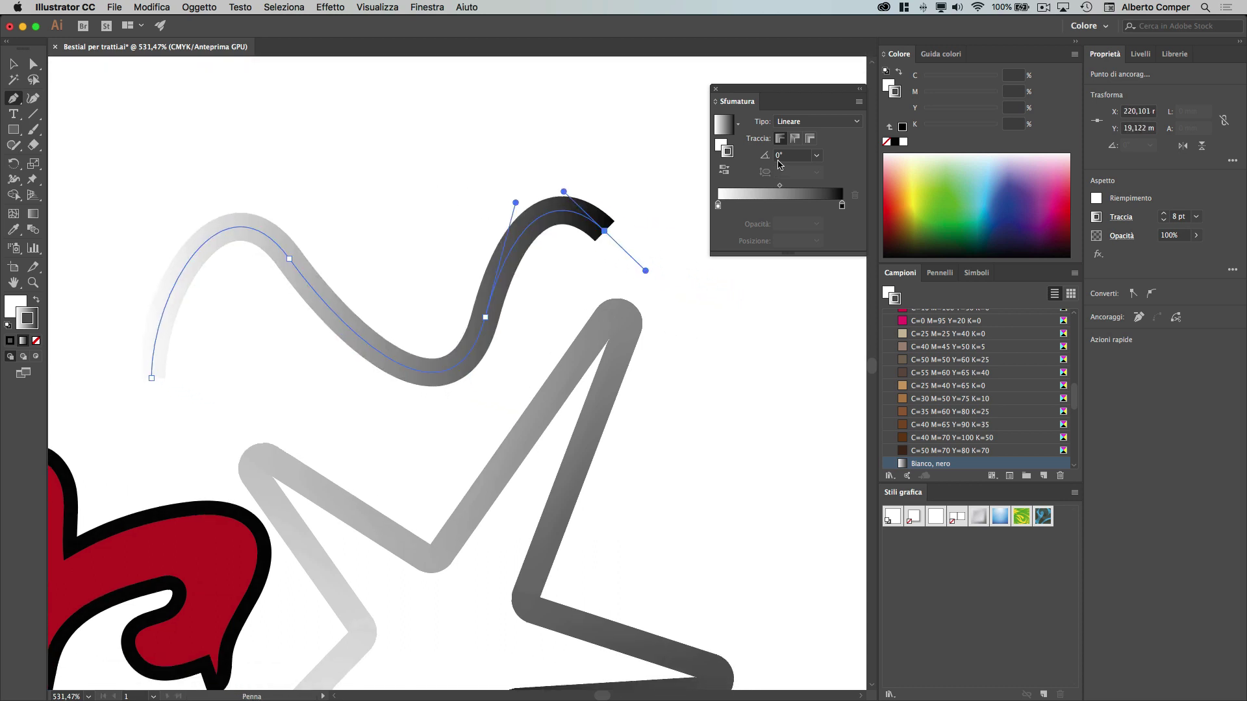
# Step: Run the white-to-black gradient along the wavy line's stroke and preview it
pyautogui.click(796, 140)
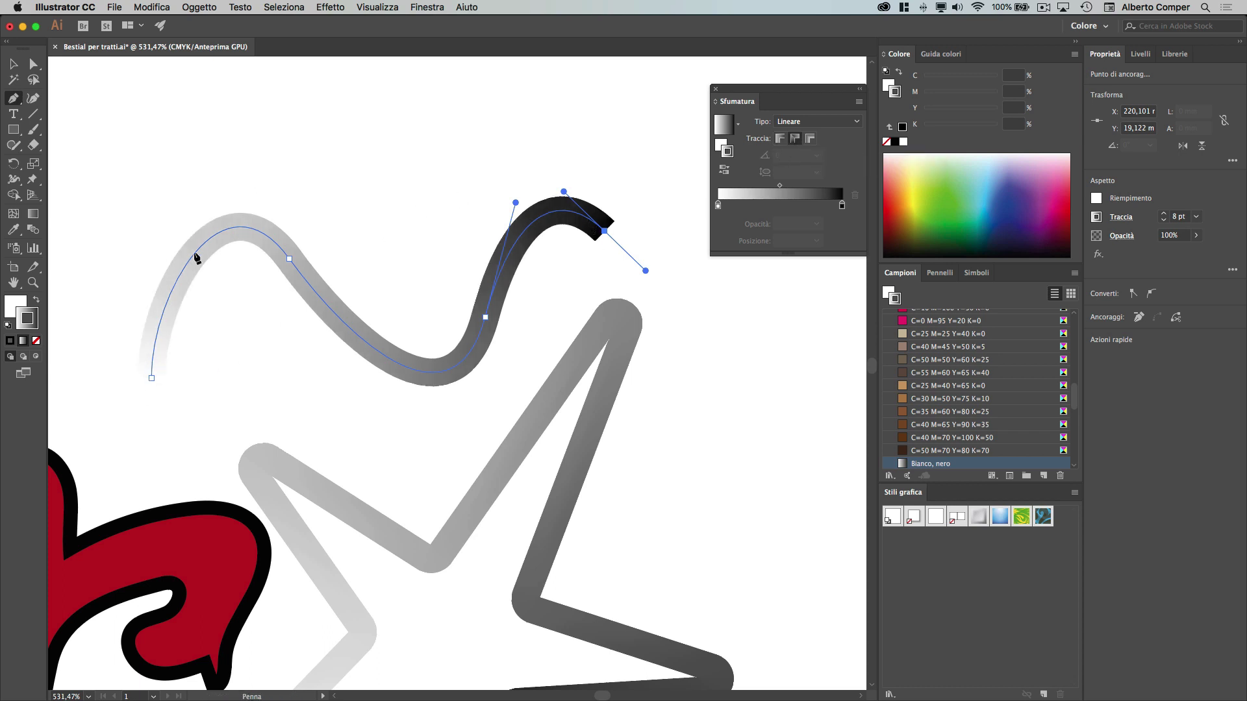
pyautogui.keyDown('ctrl'); pyautogui.click(209, 319); pyautogui.keyUp('ctrl')
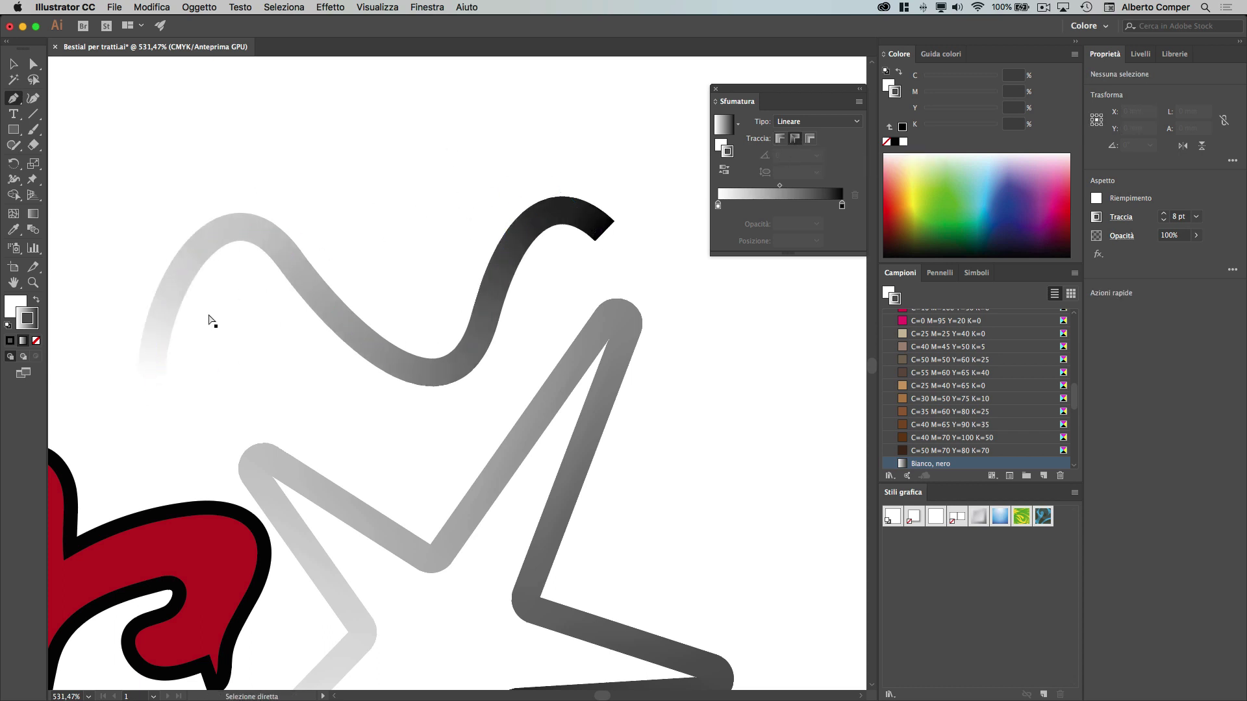
pyautogui.keyDown('ctrl'); pyautogui.click(571, 217); pyautogui.keyUp('ctrl')
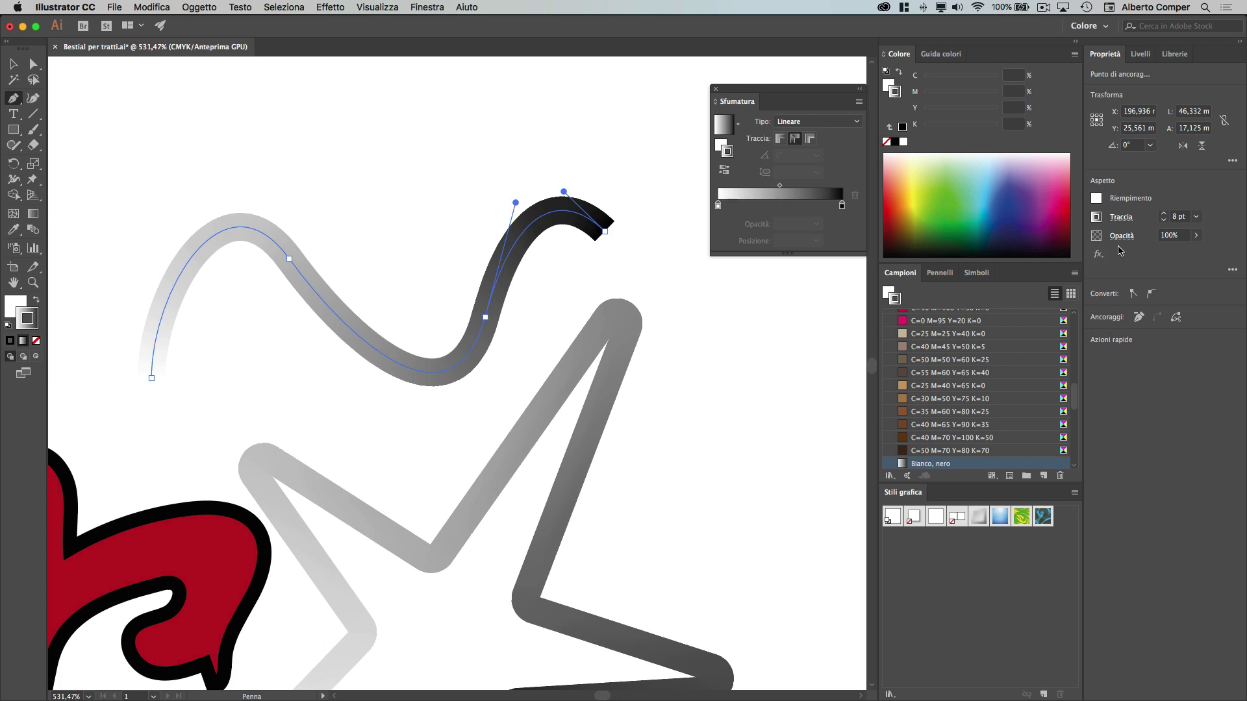
# Step: Cap the wavy path's end with the Freccia 2 arrowhead scaled to 30%
pyautogui.click(1116, 218)
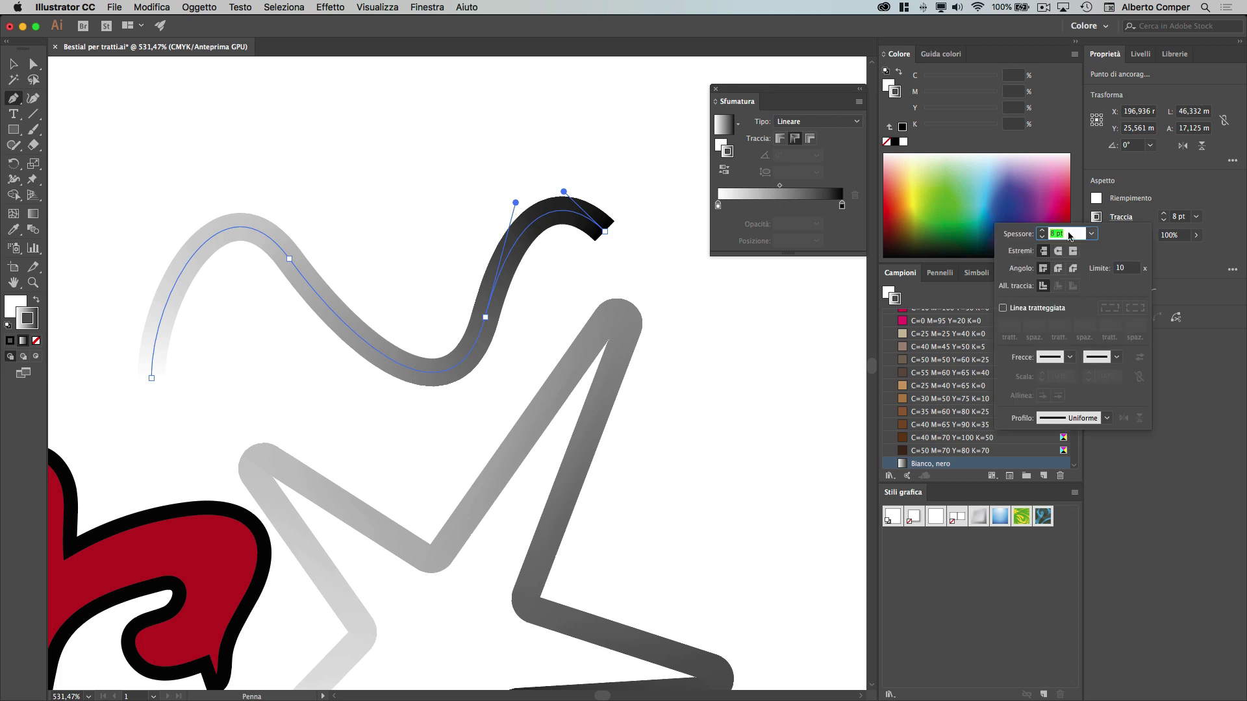
pyautogui.click(1117, 358)
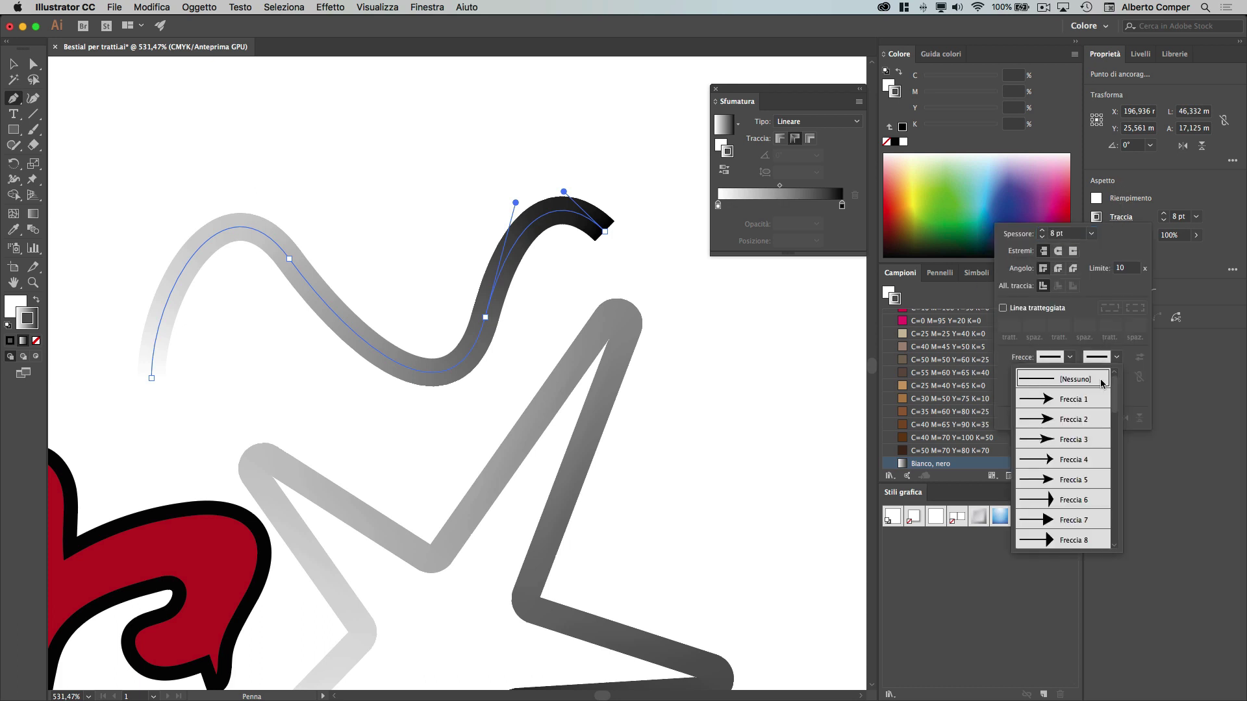
pyautogui.click(1050, 420)
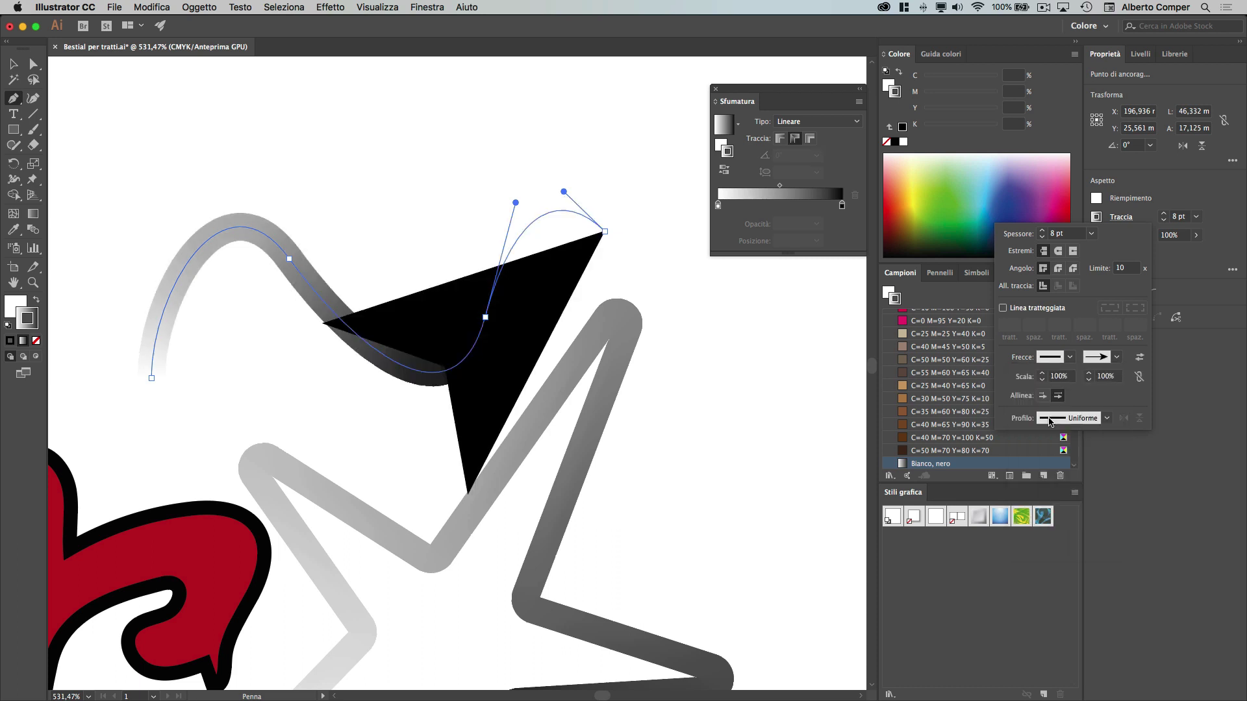
pyautogui.click(1104, 377)
pyautogui.write('30')
pyautogui.press('Return')
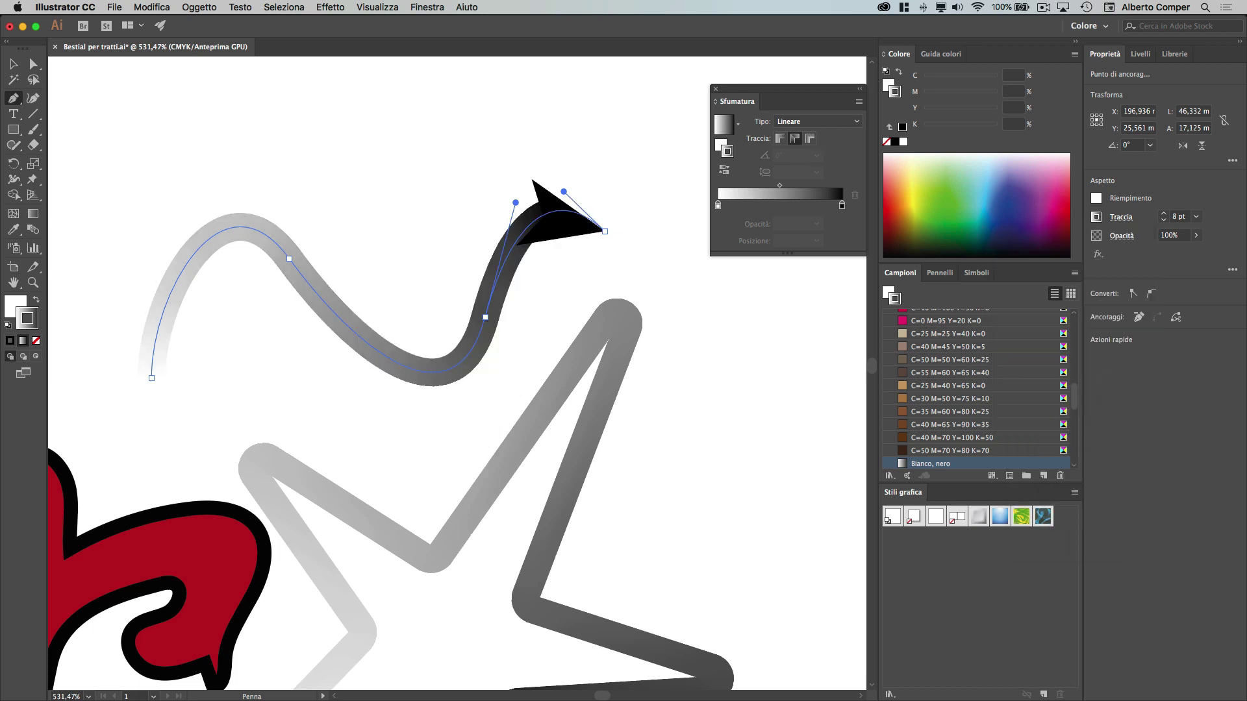
pyautogui.keyDown('super'); pyautogui.click(463, 164); pyautogui.keyUp('super')
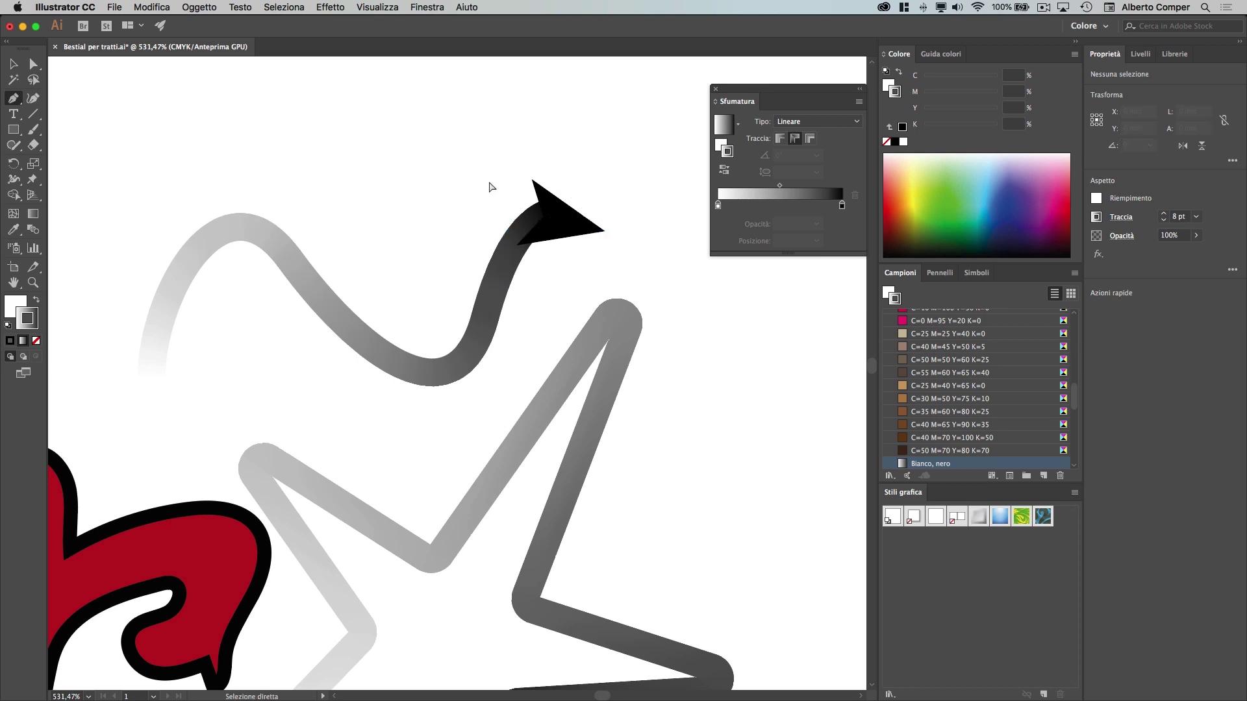
# Step: Move the arrow's end anchor up-right and smooth the curve leading into the arrowhead
pyautogui.keyDown('super'); pyautogui.click(605, 231); pyautogui.keyUp('super')
pyautogui.moveTo(605, 231); pyautogui.dragTo(650, 167)
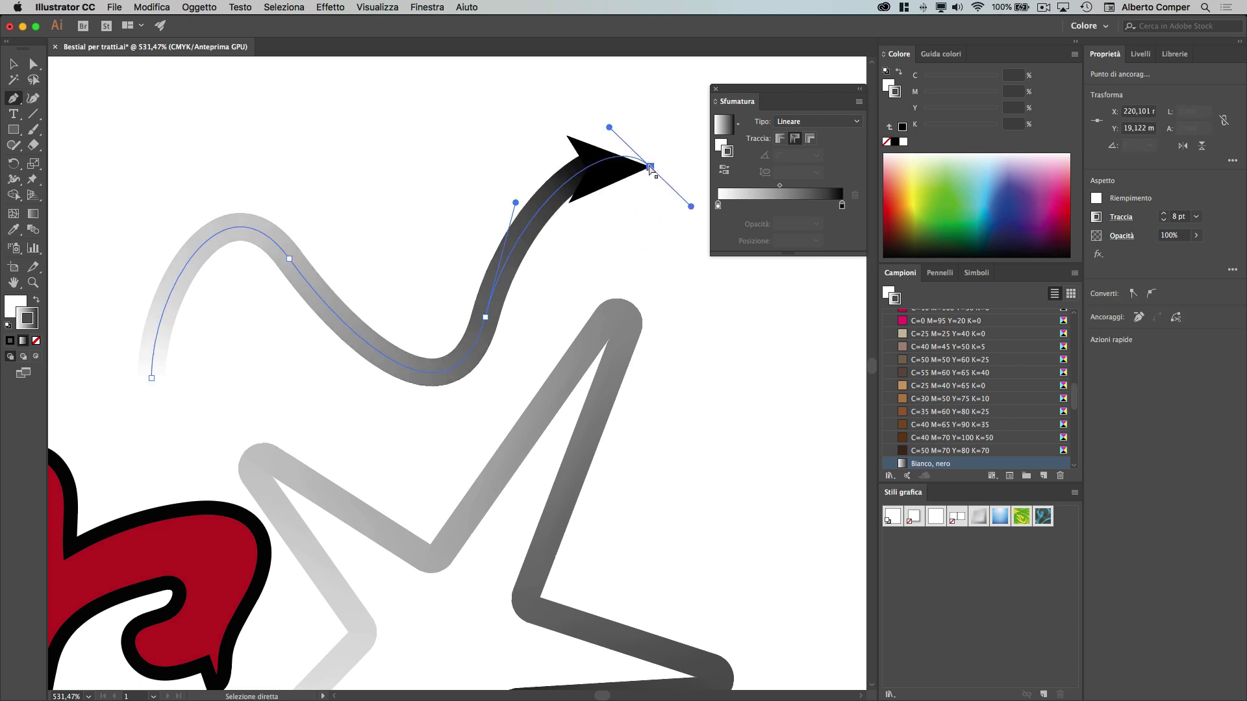
pyautogui.moveTo(596, 142); pyautogui.dragTo(589, 151)
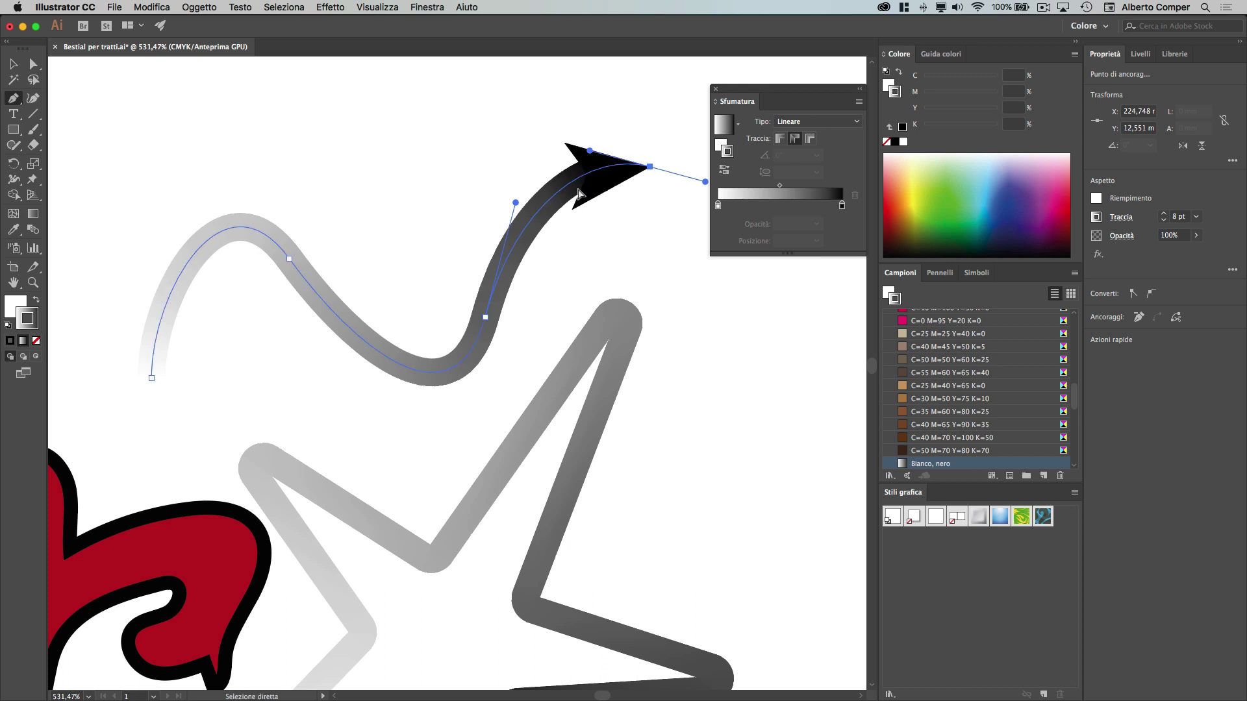
pyautogui.moveTo(515, 203)
pyautogui.mouseDown()
pyautogui.moveTo(497, 238)
pyautogui.moveTo(526, 226)
pyautogui.mouseUp()
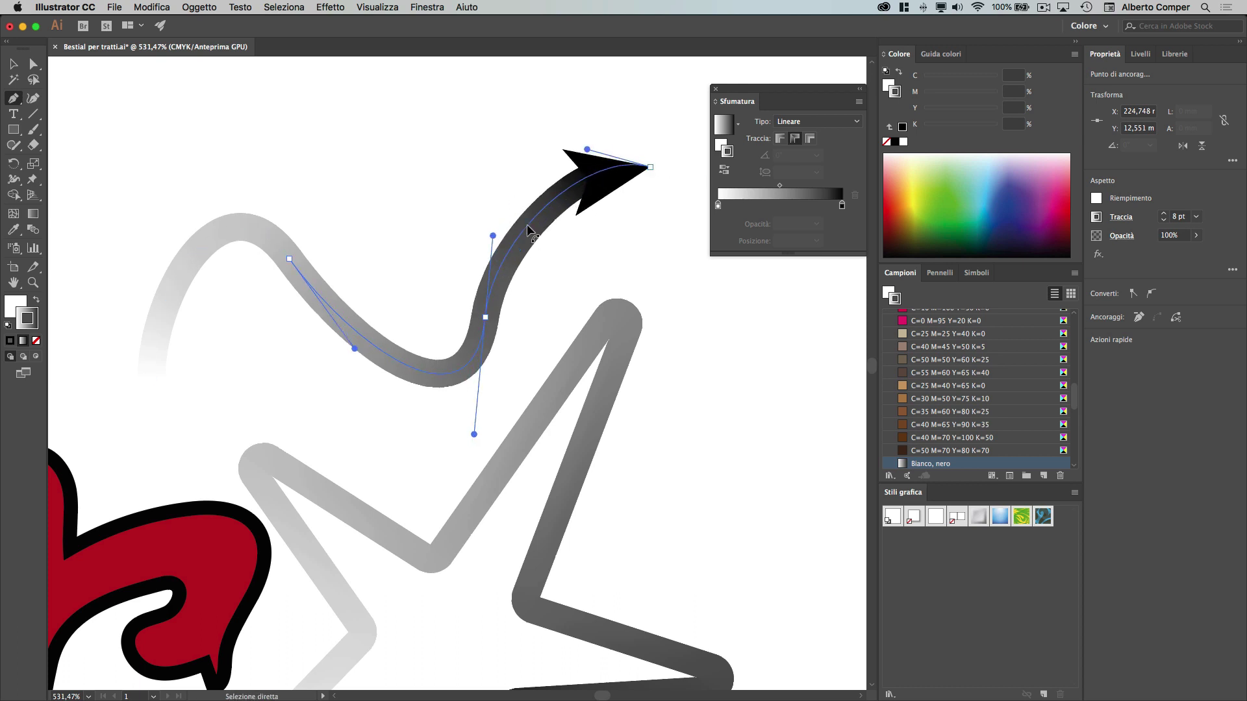
pyautogui.click(408, 113)
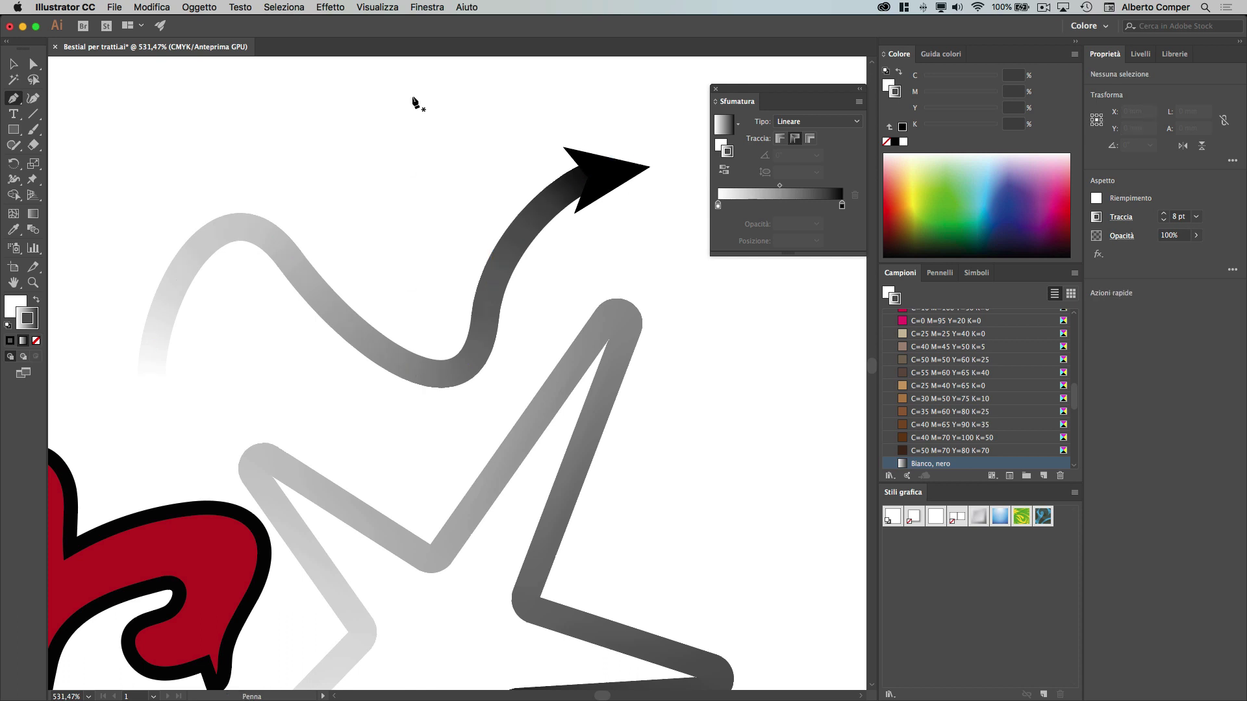
# Step: Reselect the arrow and pan the view down to the star
pyautogui.keyDown('super'); pyautogui.click(556, 235); pyautogui.keyUp('super')
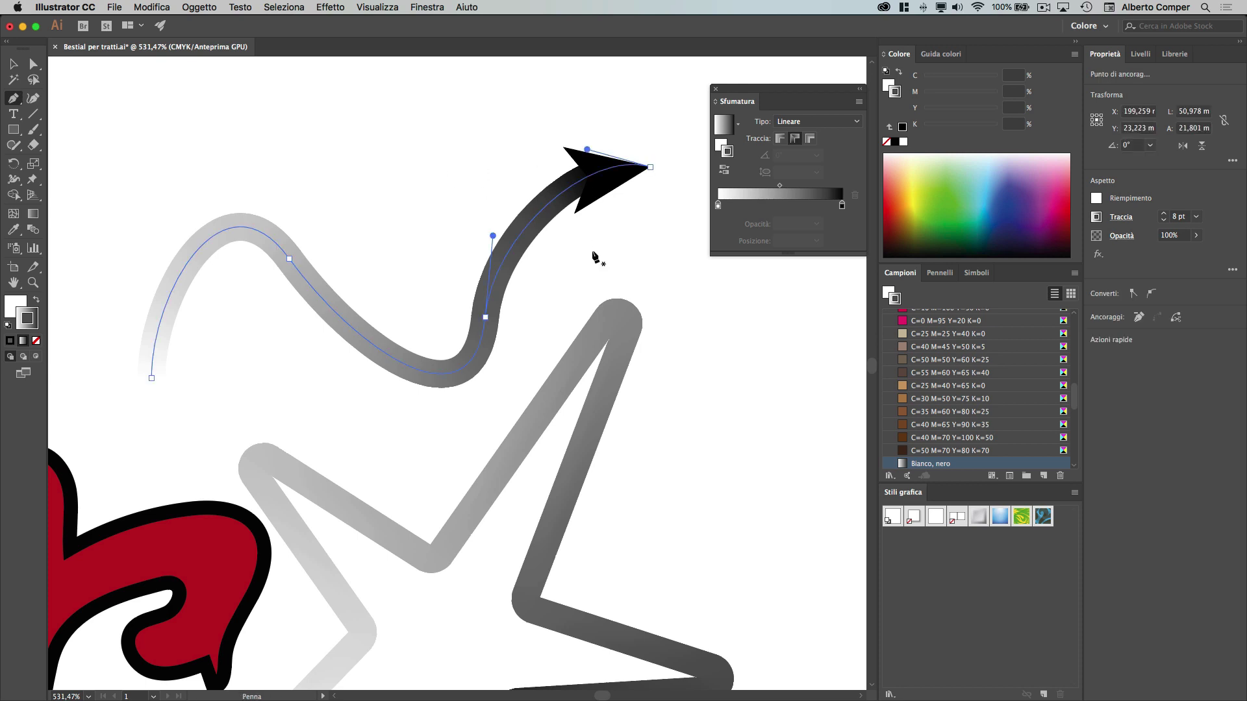
pyautogui.press('BackSpace')
pyautogui.moveTo(579, 519)
pyautogui.mouseDown()
pyautogui.moveTo(608, 231)
pyautogui.moveTo(586, 335)
pyautogui.mouseUp()
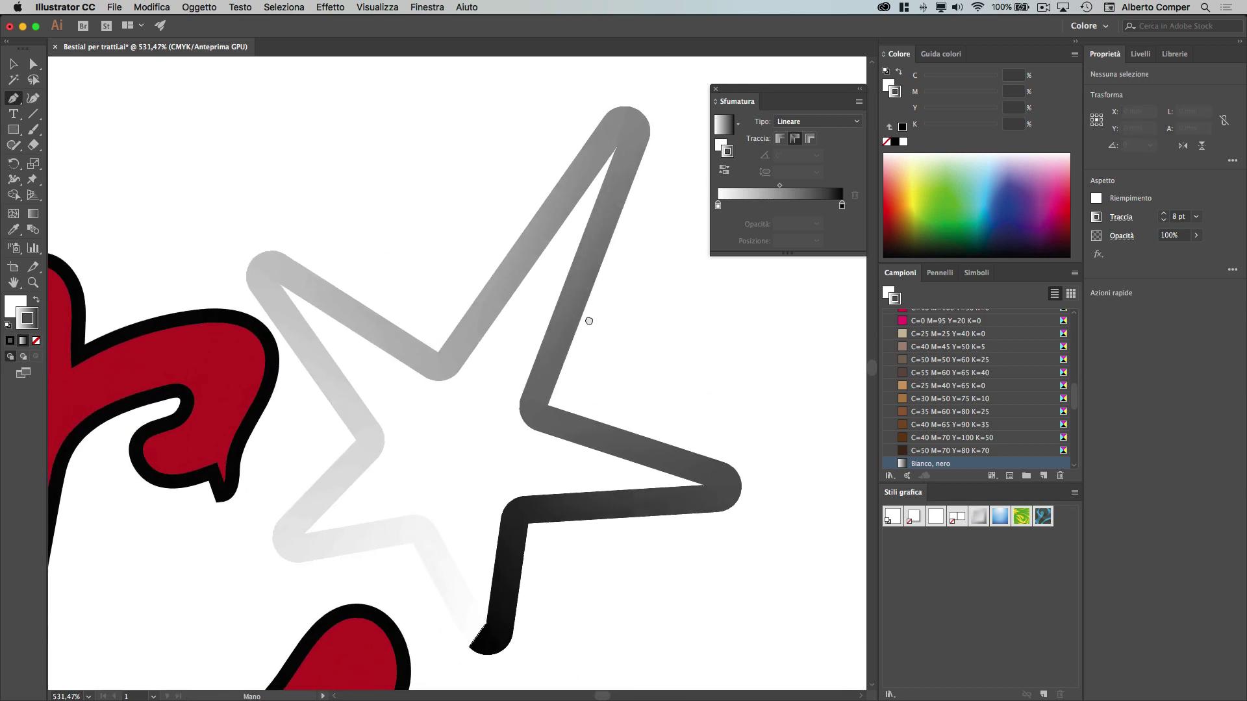
# Step: Select the star and apply its stroke gradient across the stroke width
pyautogui.click(611, 198)
pyautogui.press('ctrl')
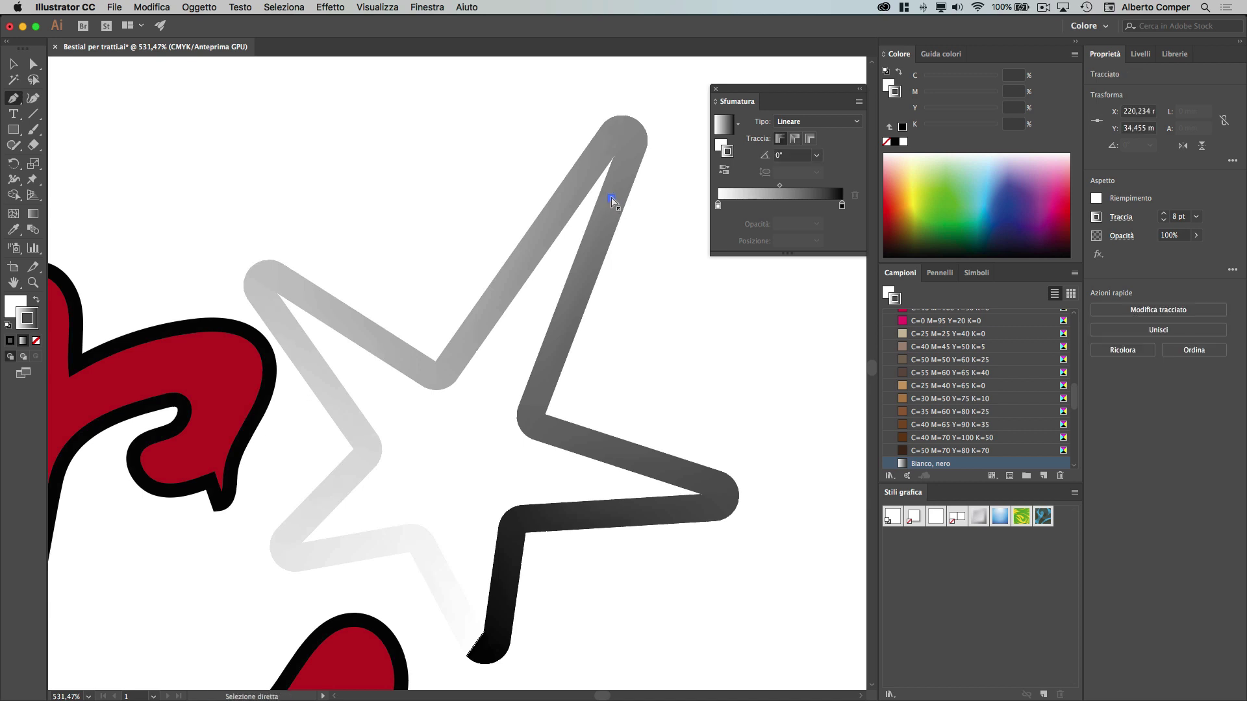
pyautogui.keyDown('ctrl'); pyautogui.click(612, 199); pyautogui.keyUp('ctrl')
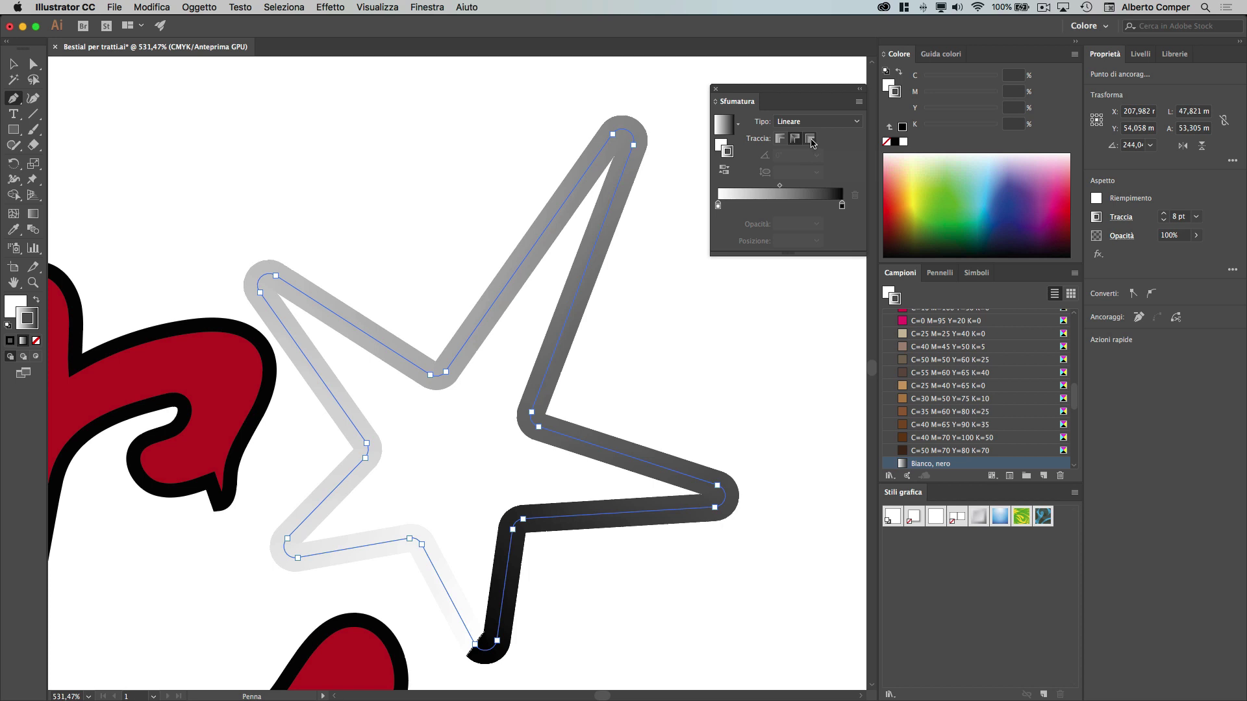
pyautogui.click(810, 139)
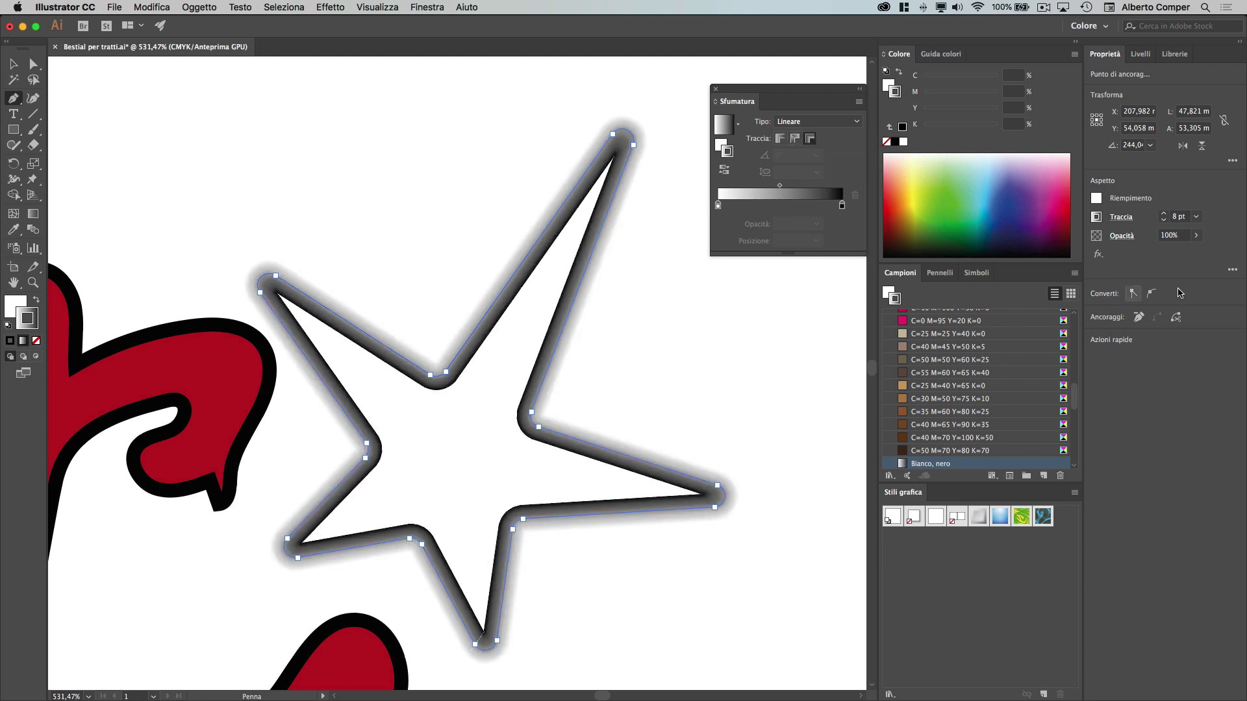
# Step: Set the star's stroke weight to 10 pt
pyautogui.click(1196, 217)
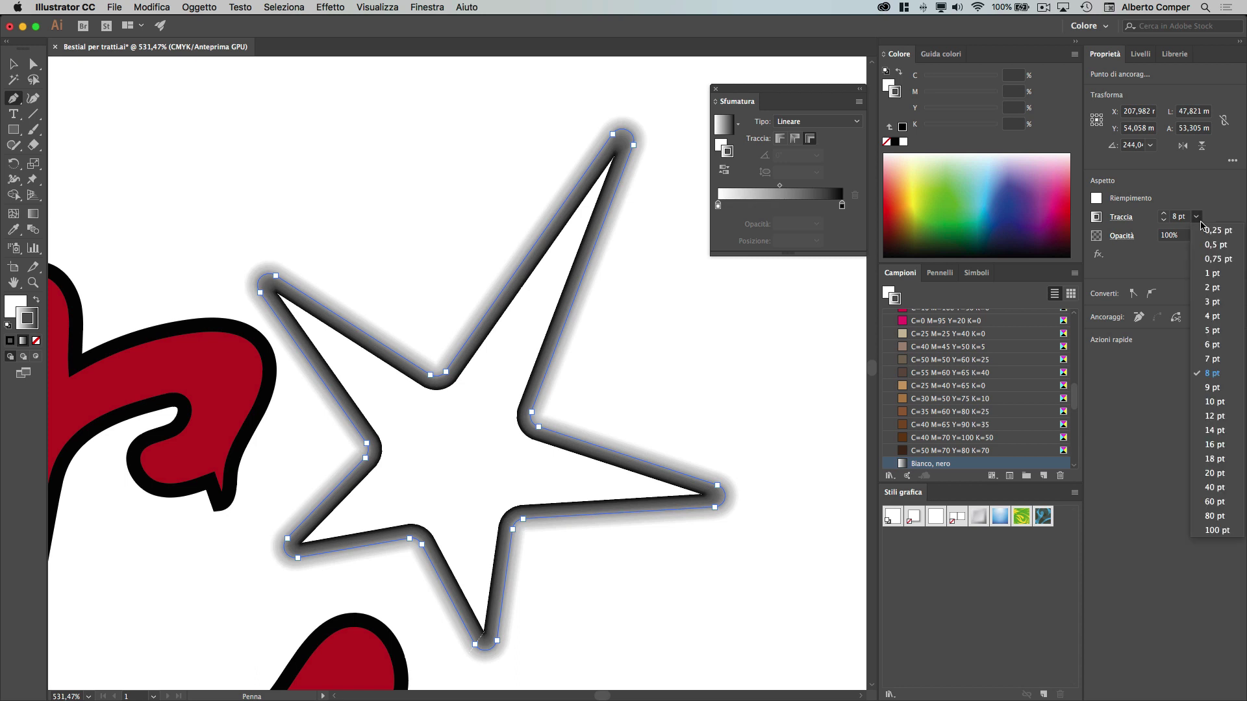
pyautogui.click(1211, 401)
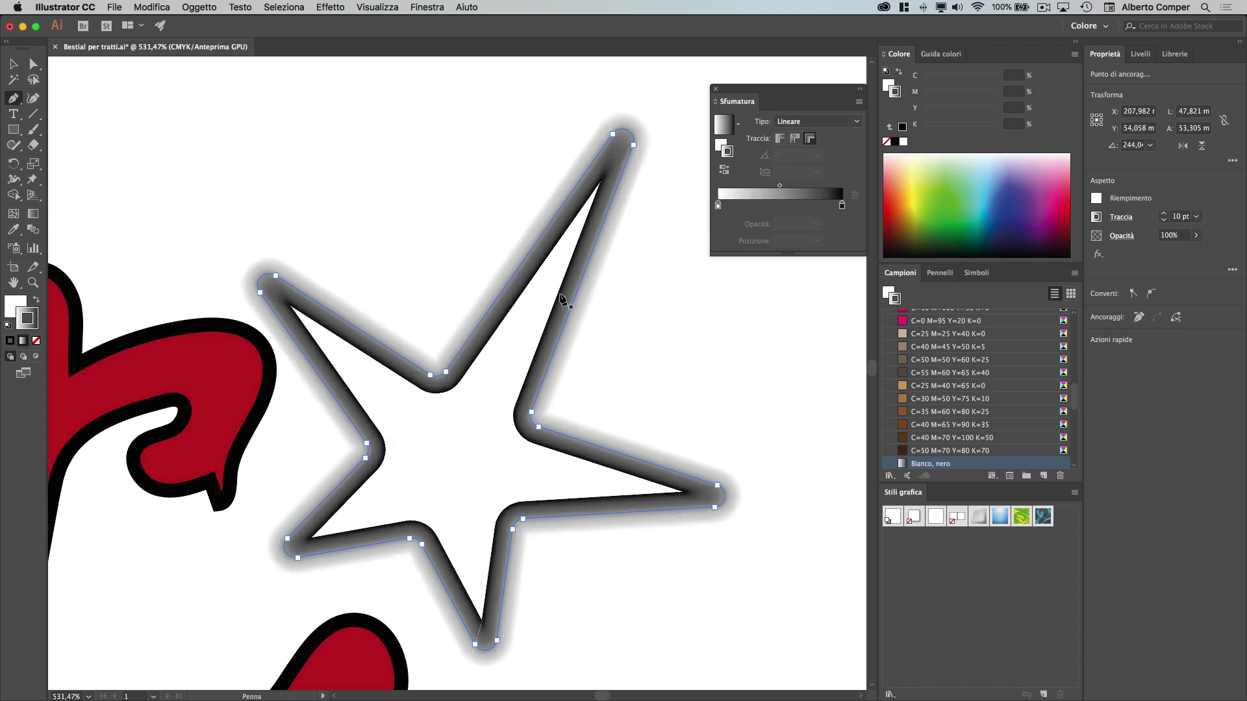
pyautogui.scroll(3, 563, 299)
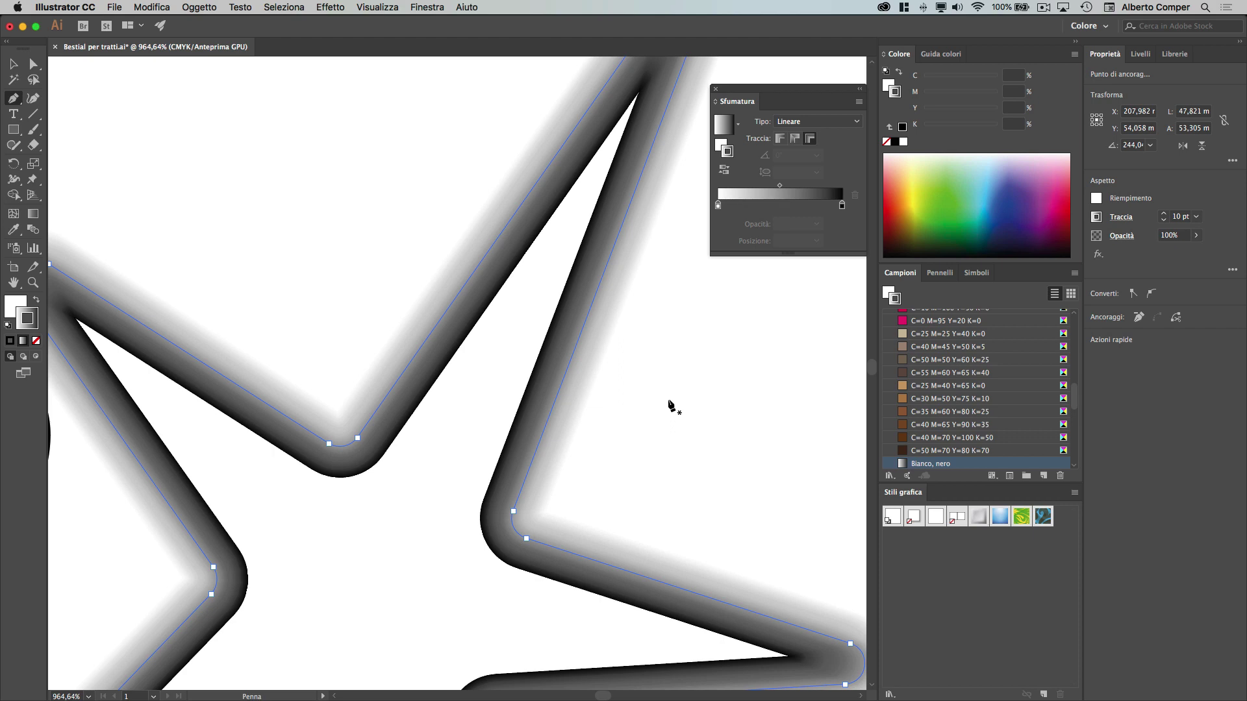
# Step: Make both end stops of the star's stroke gradient red
pyautogui.doubleClick(719, 207)
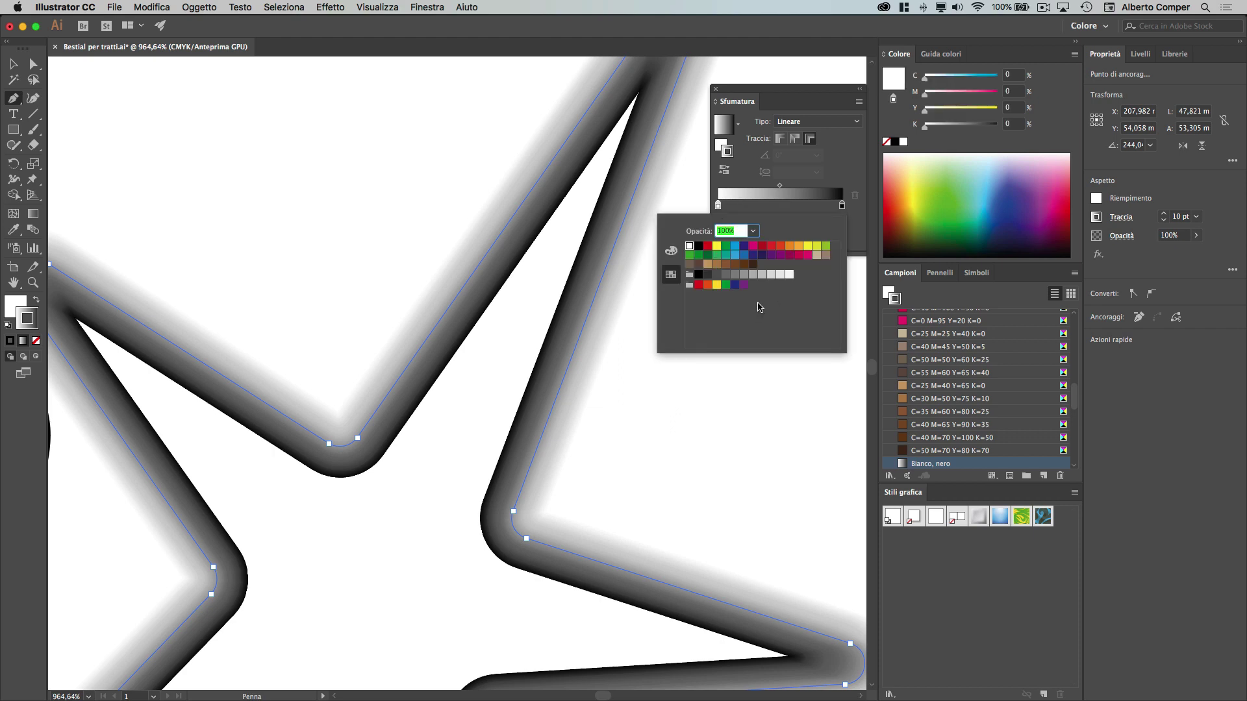
pyautogui.click(762, 247)
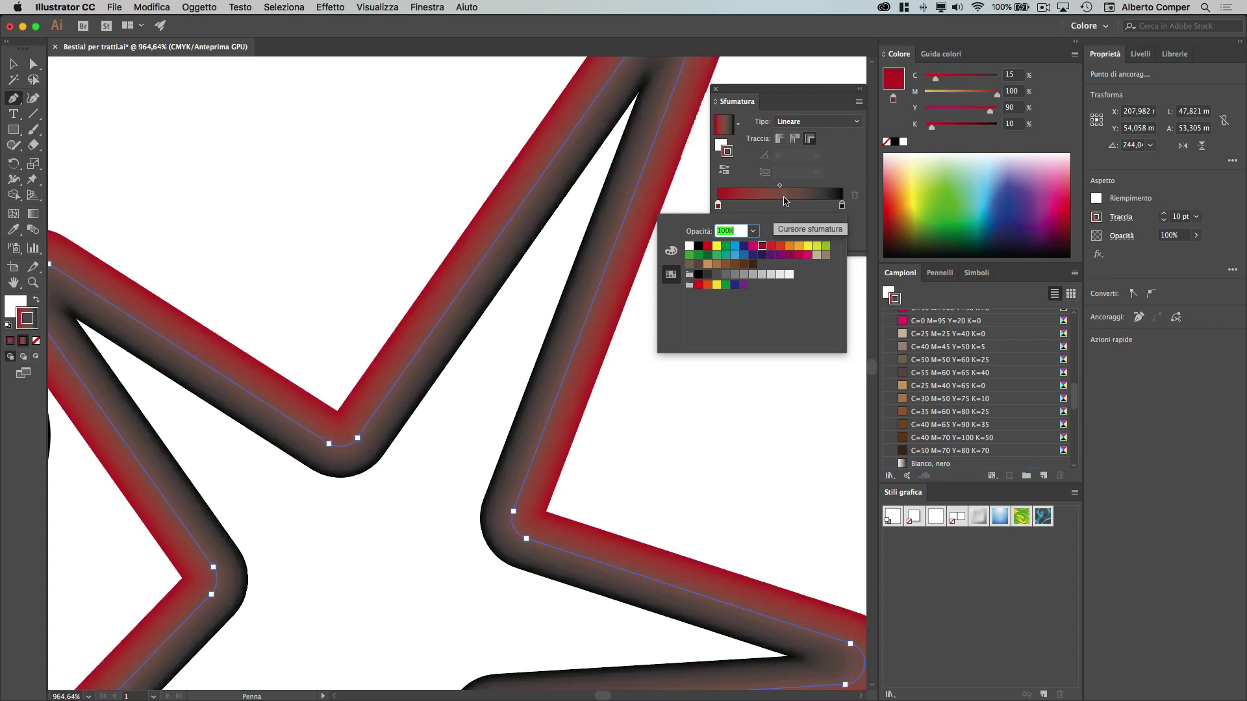
pyautogui.click(842, 205)
pyautogui.doubleClick(842, 205)
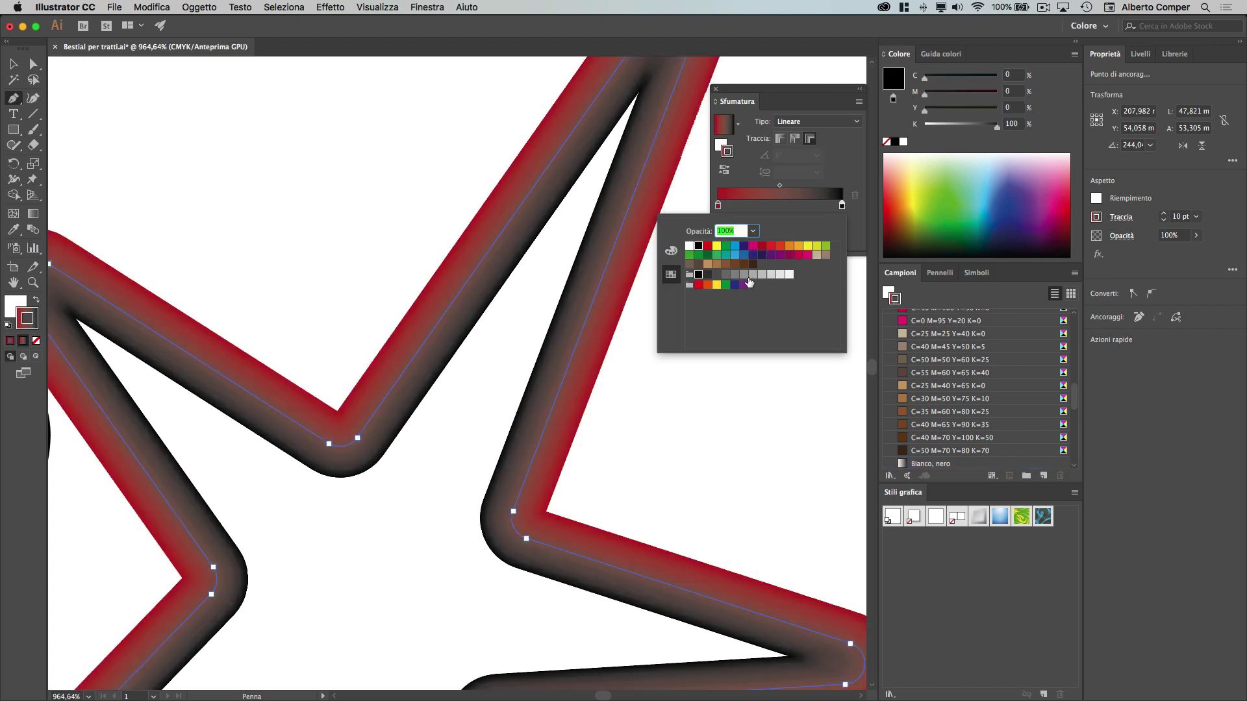
pyautogui.click(762, 247)
# Step: Add a near-white gradient stop in the middle of the slider
pyautogui.click(780, 208)
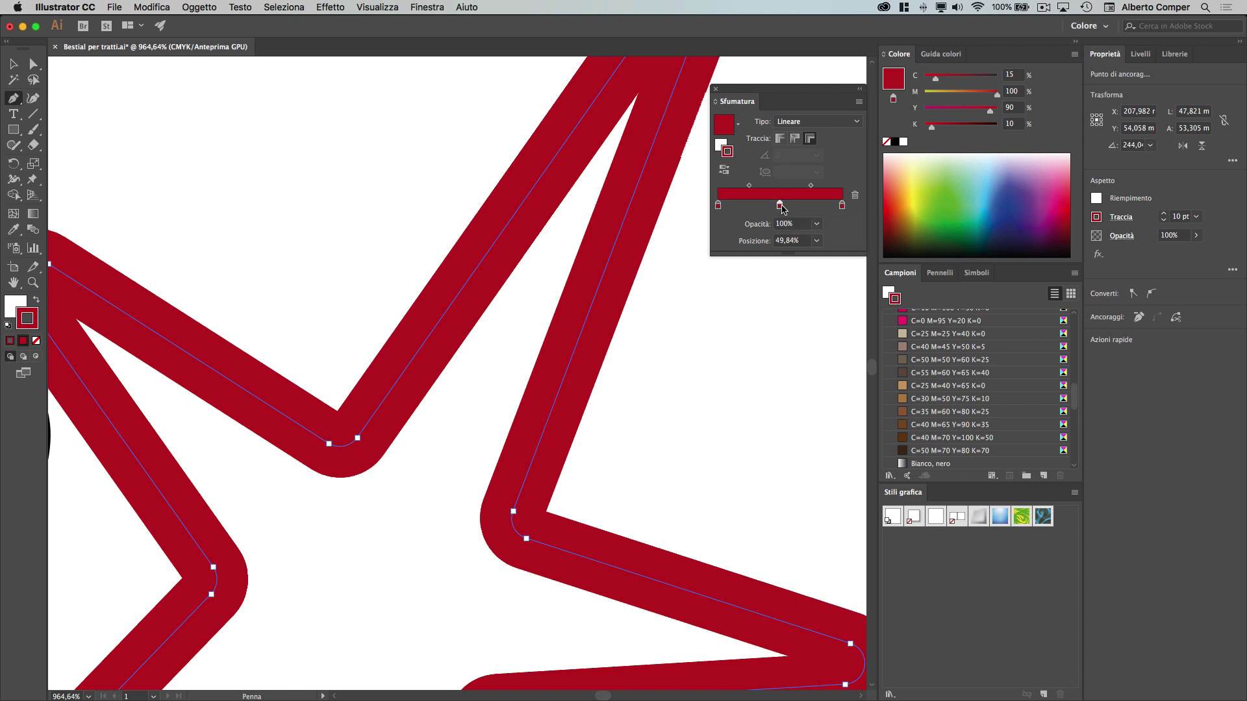
pyautogui.doubleClick(781, 206)
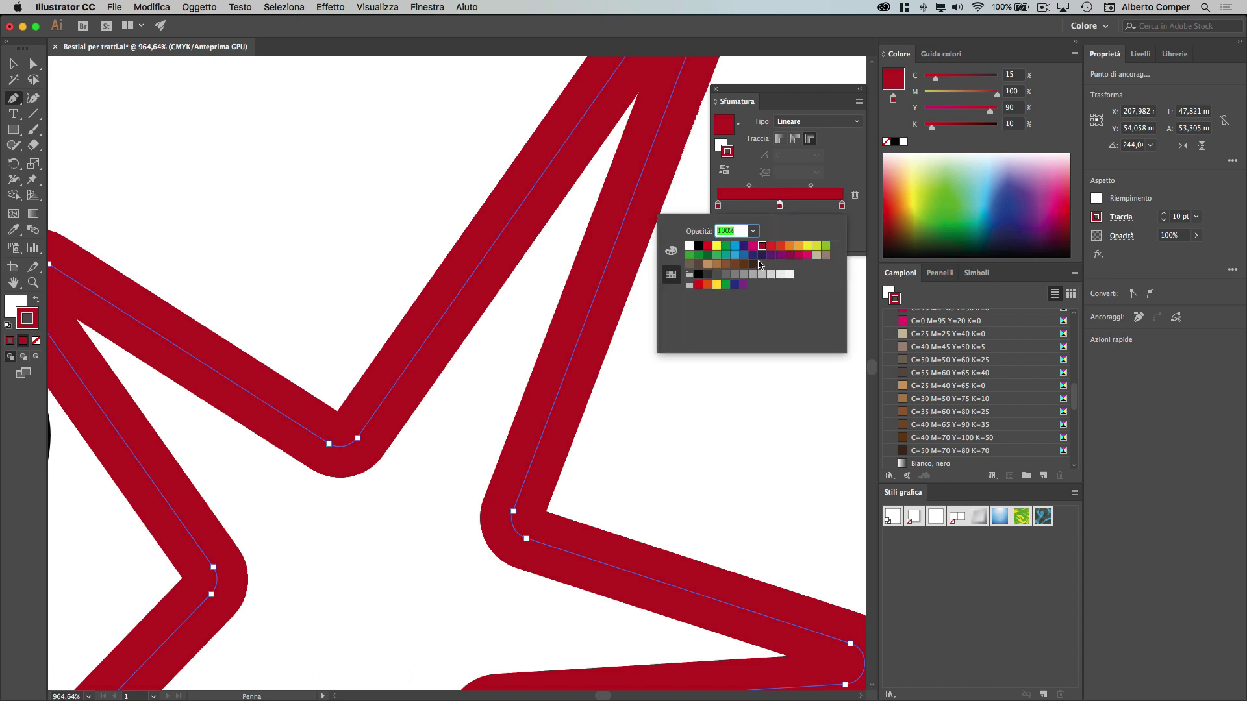
pyautogui.click(790, 275)
pyautogui.click(356, 181)
# Step: Undo a stray anchor point, zoom out, and deselect to preview the whole star
pyautogui.click(319, 189)
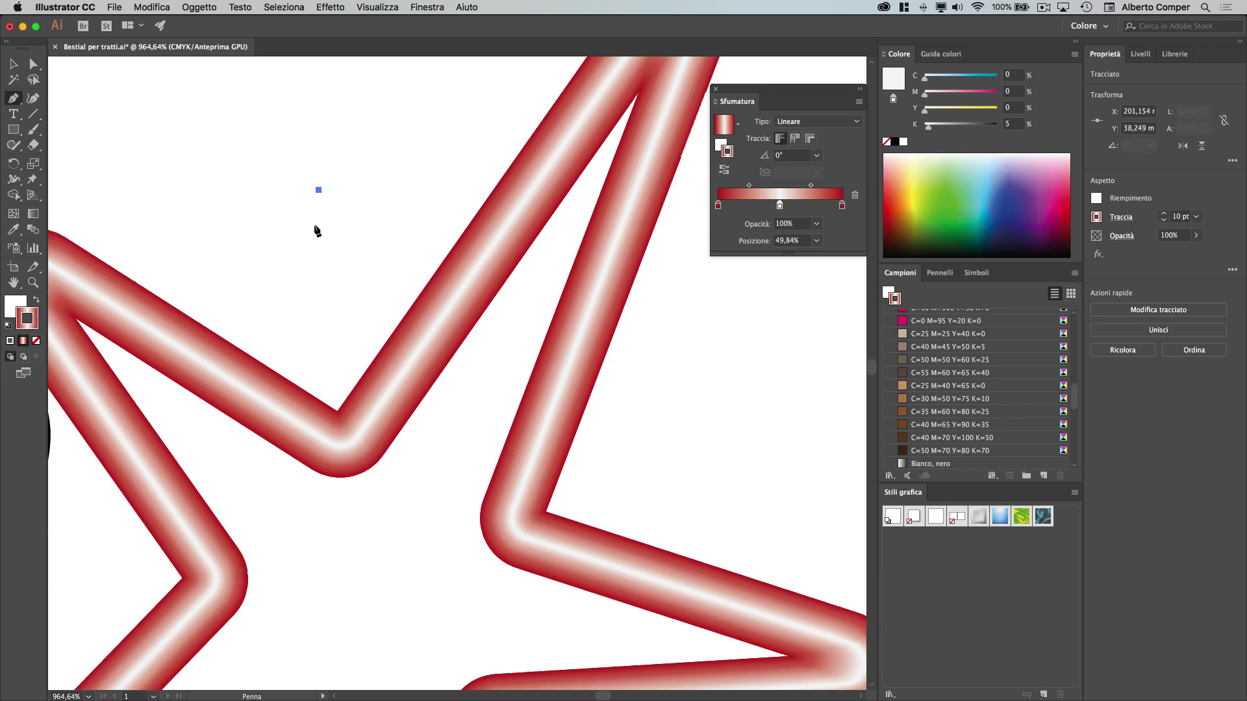
pyautogui.hotkey('ctrl', 'z')
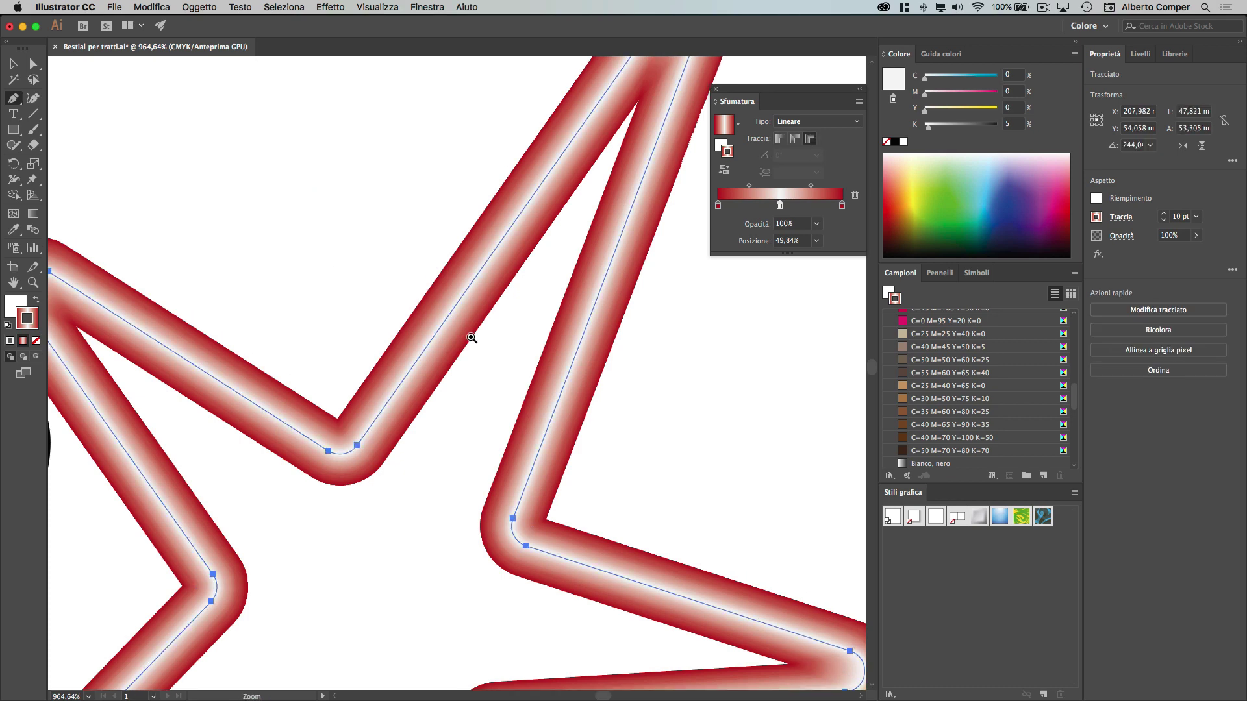
pyautogui.moveTo(471, 337)
pyautogui.mouseDown()
pyautogui.moveTo(341, 341)
pyautogui.moveTo(426, 297)
pyautogui.mouseUp()
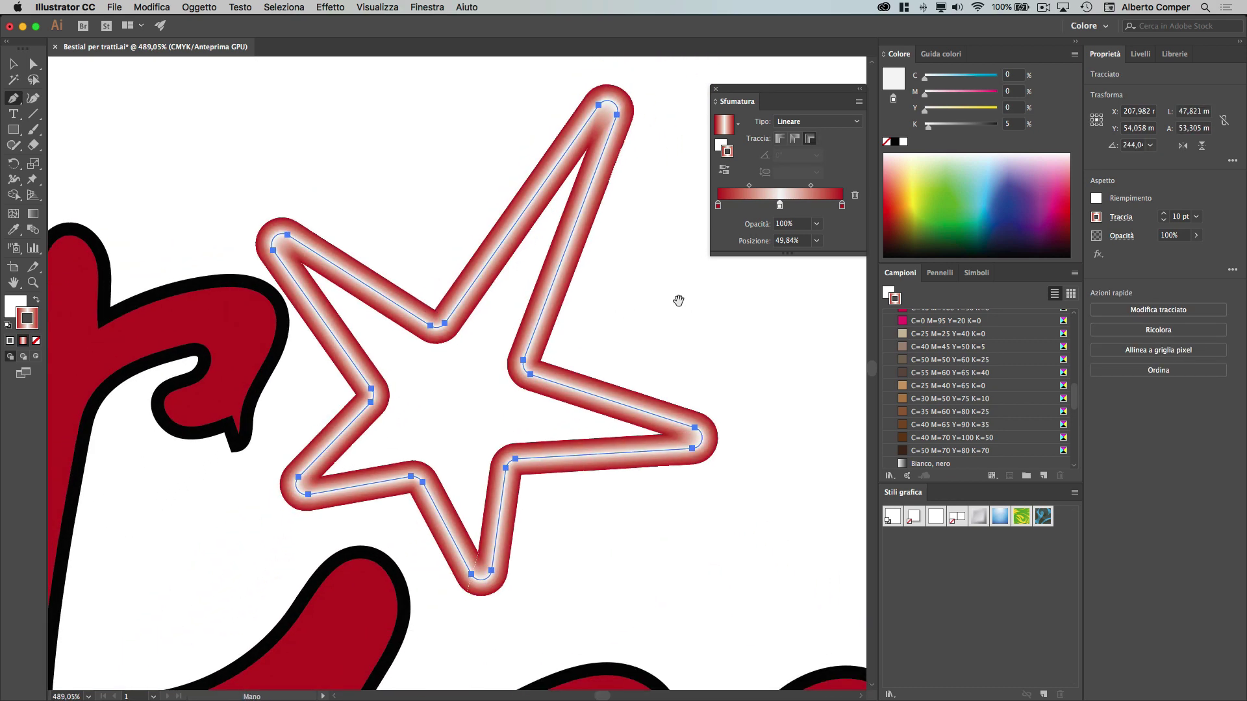
pyautogui.hotkey('ctrl', 'shift', 'a')
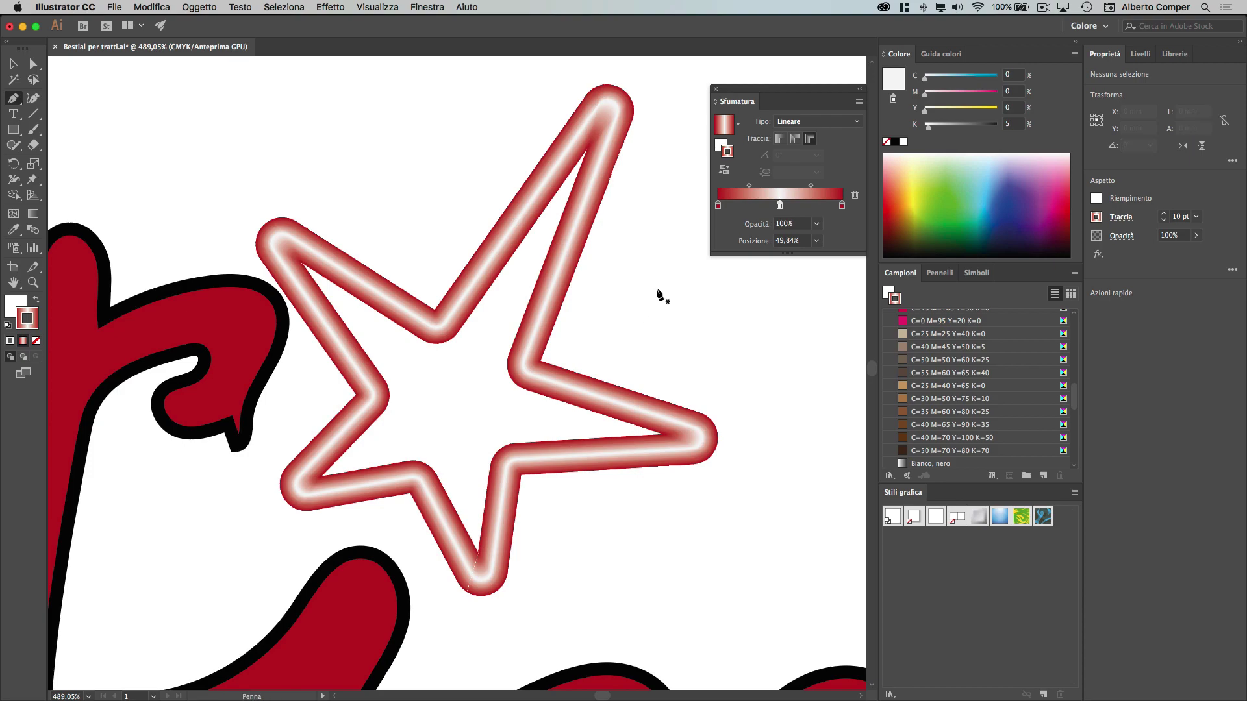